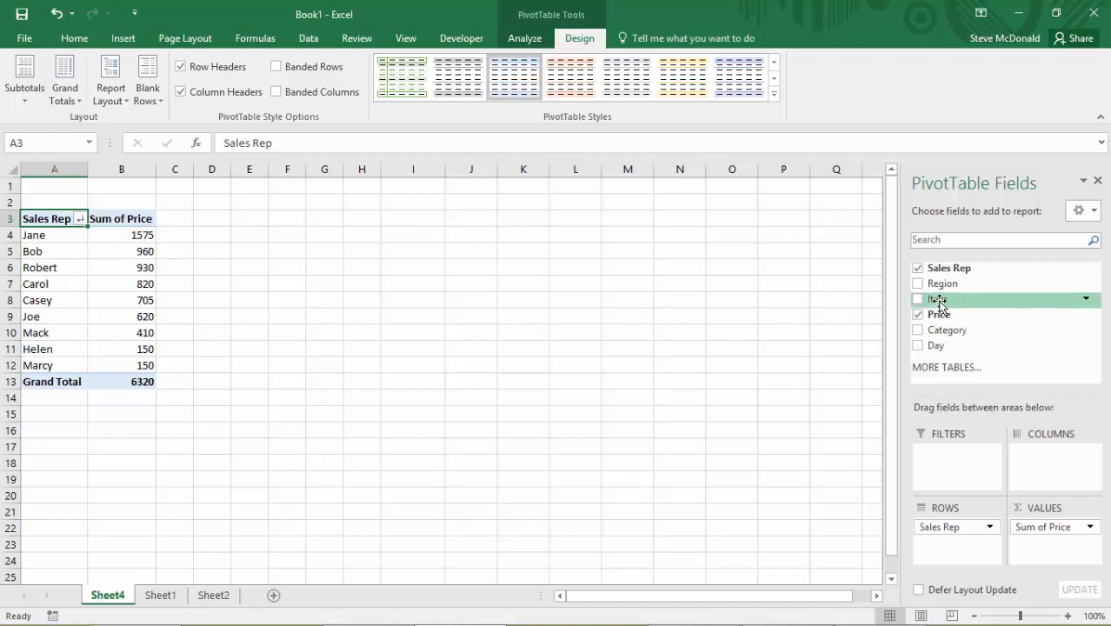
Try the Item field as pivot table columns, browse across the widened table, and remove it again.
drag(939, 305, 1044, 467)
drag(134, 169, 344, 167)
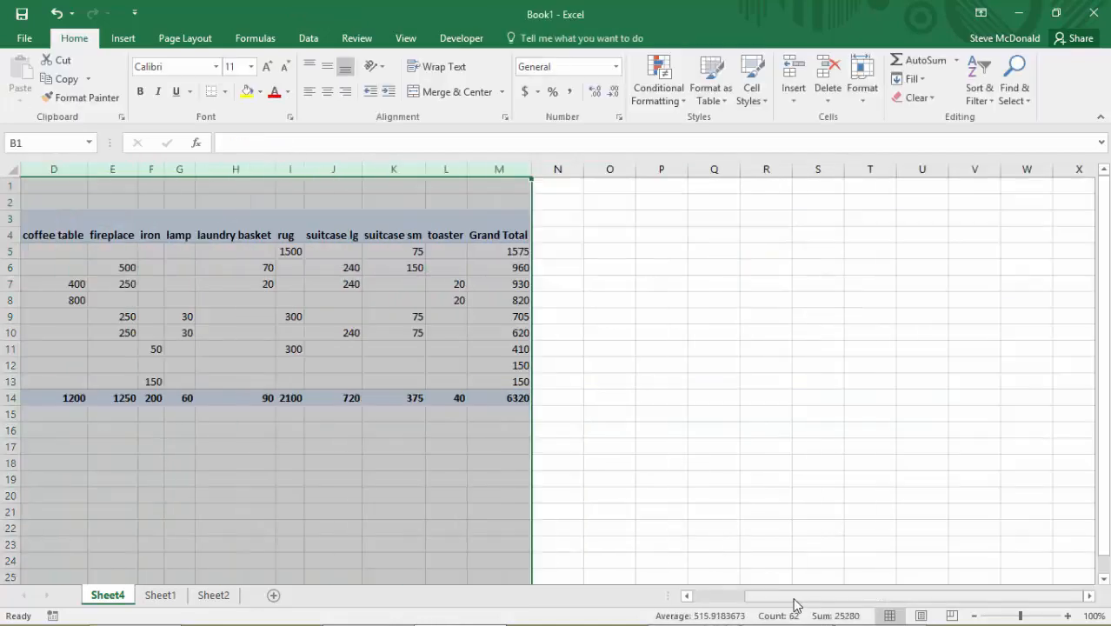
drag(795, 598, 687, 612)
click(480, 462)
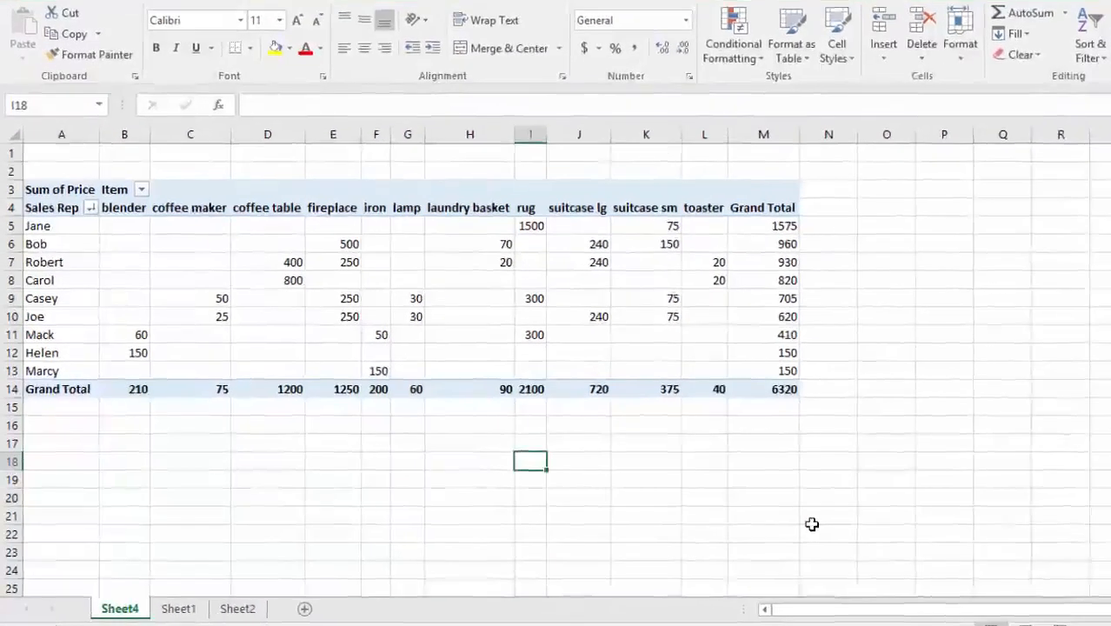
key(ctrl+End)
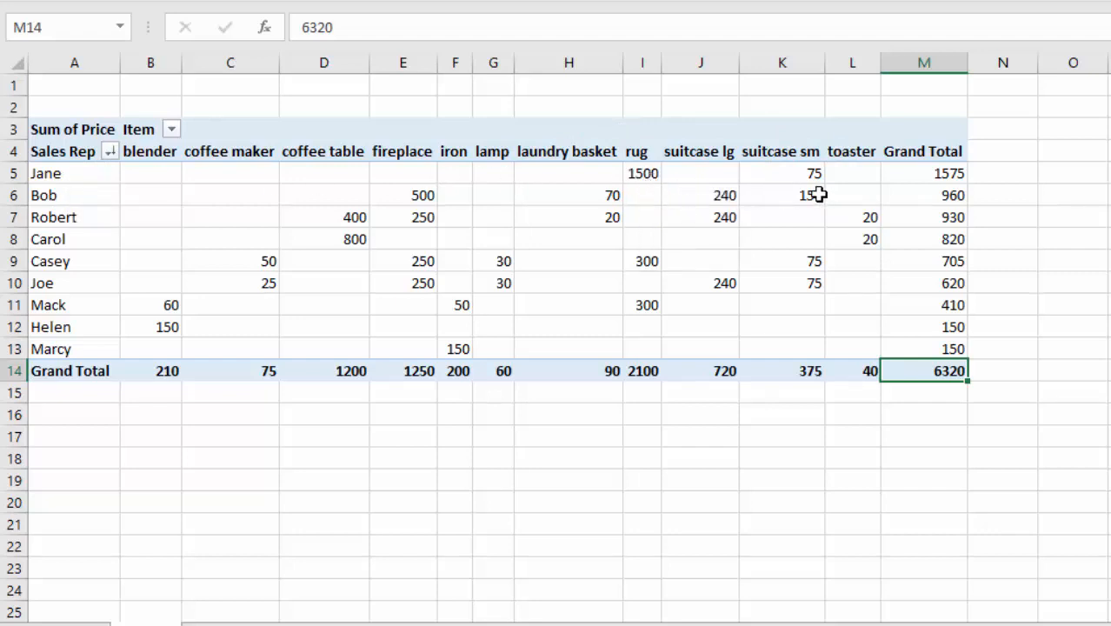
mouse_move(814, 193)
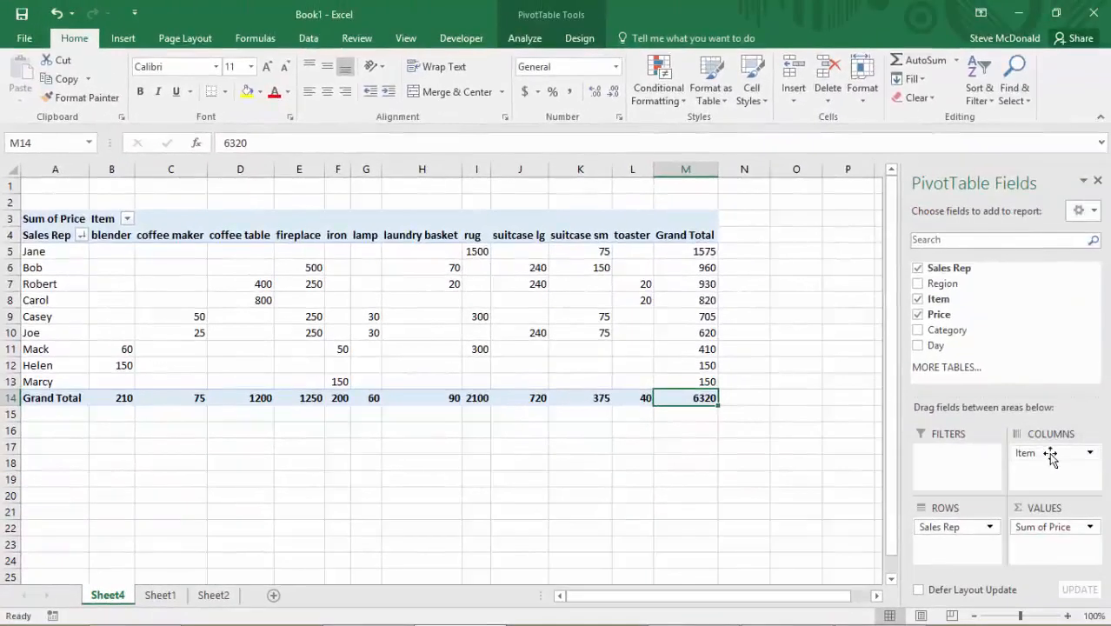
drag(1042, 456, 833, 506)
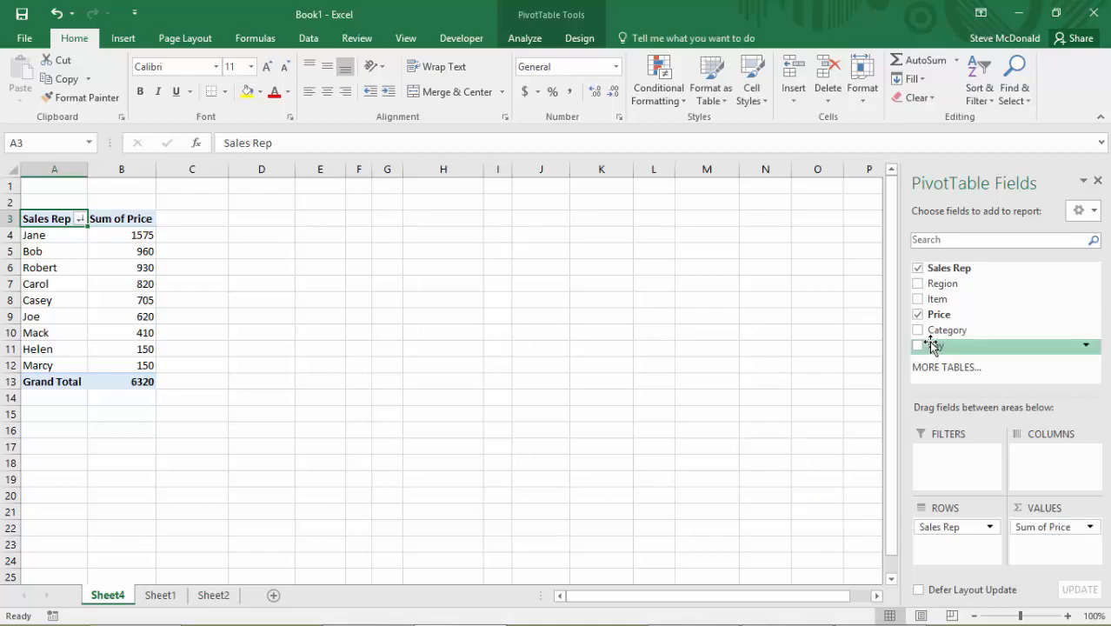
Try the Category field as pivot table columns and remove it again.
drag(943, 341, 1043, 474)
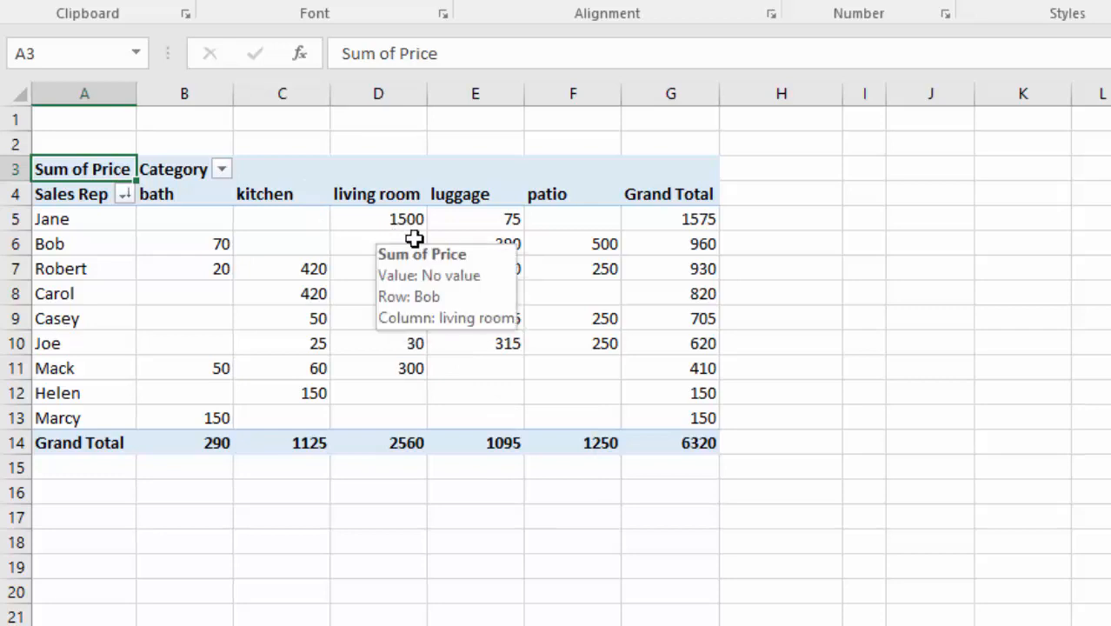
mouse_move(508, 243)
drag(1000, 444, 701, 410)
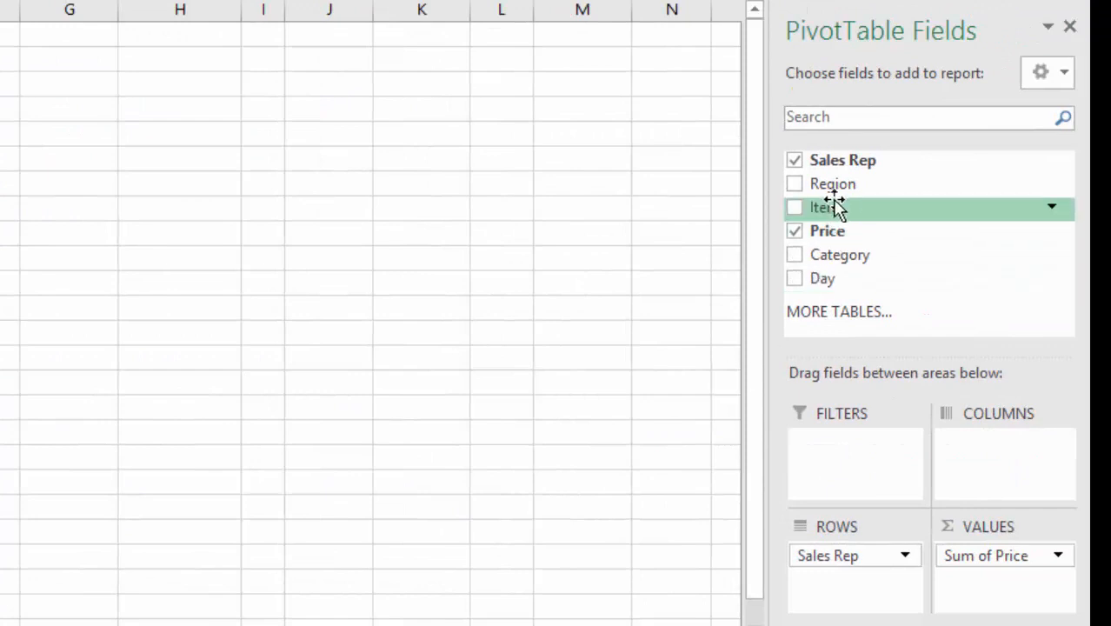
Try the Region field as pivot table columns and remove it again.
drag(827, 189, 1000, 476)
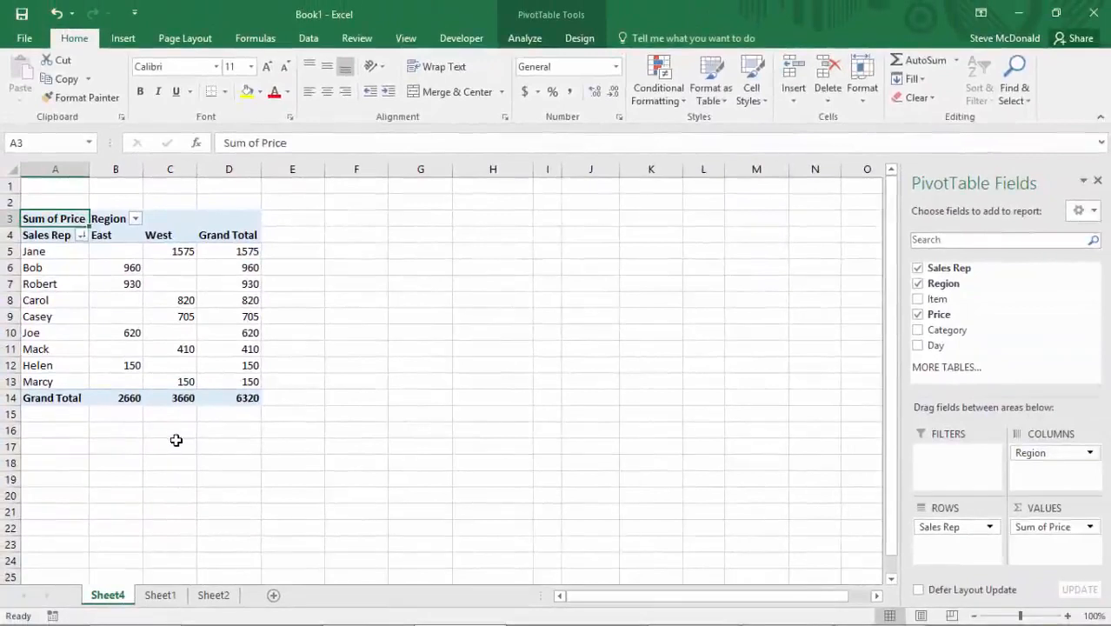
drag(1108, 452, 963, 466)
drag(883, 461, 819, 445)
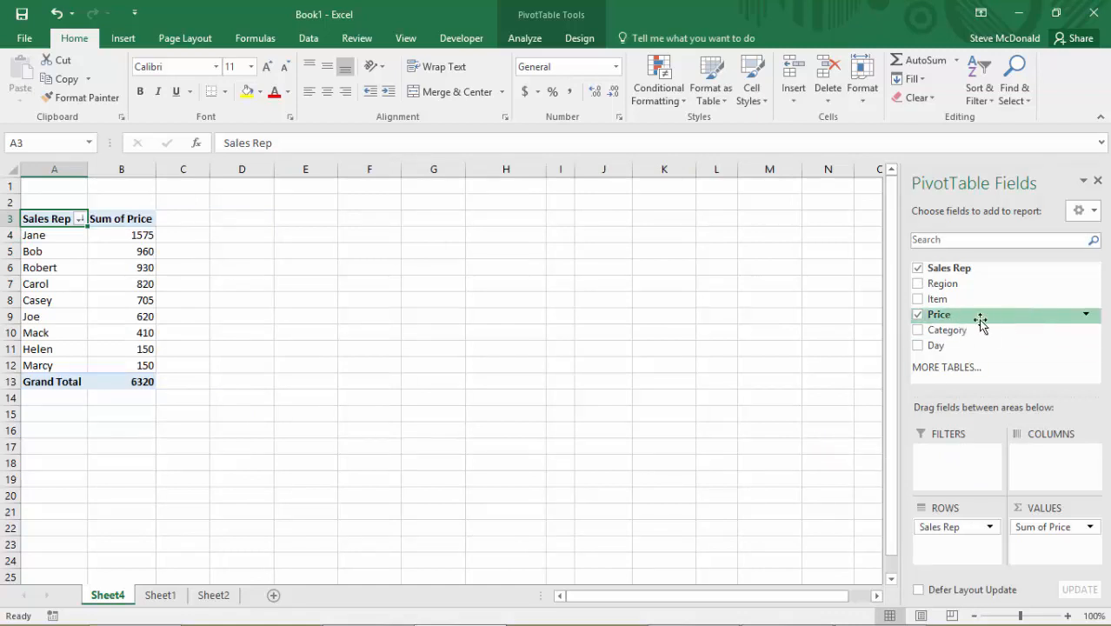
Add Price to the values a second time and show that copy as % of Grand Total.
drag(965, 316, 1044, 555)
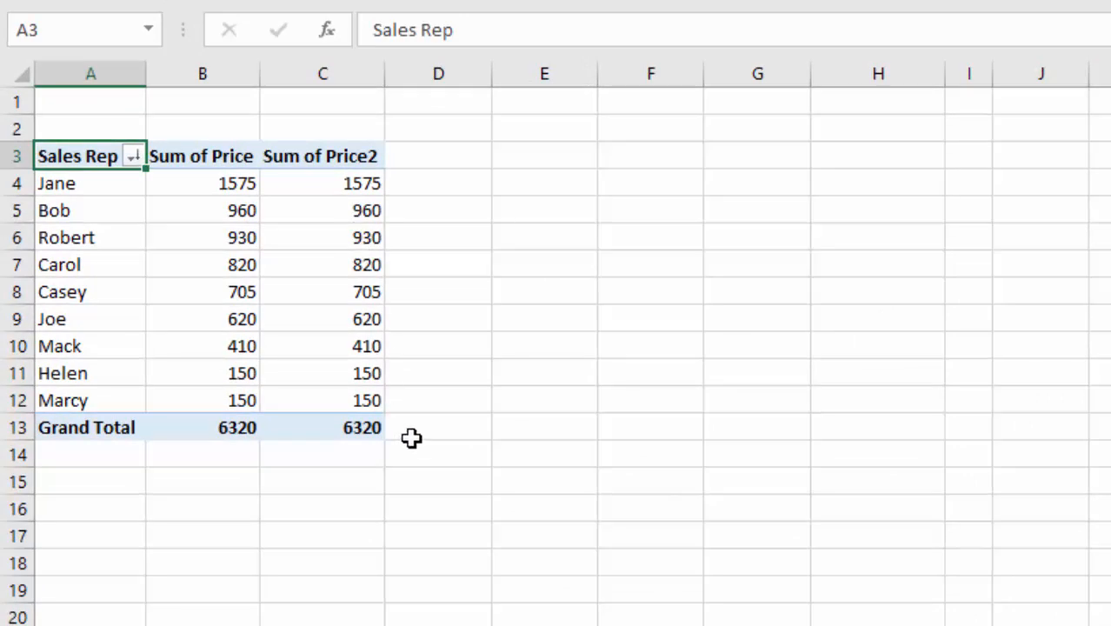
click(312, 186)
right_click(311, 185)
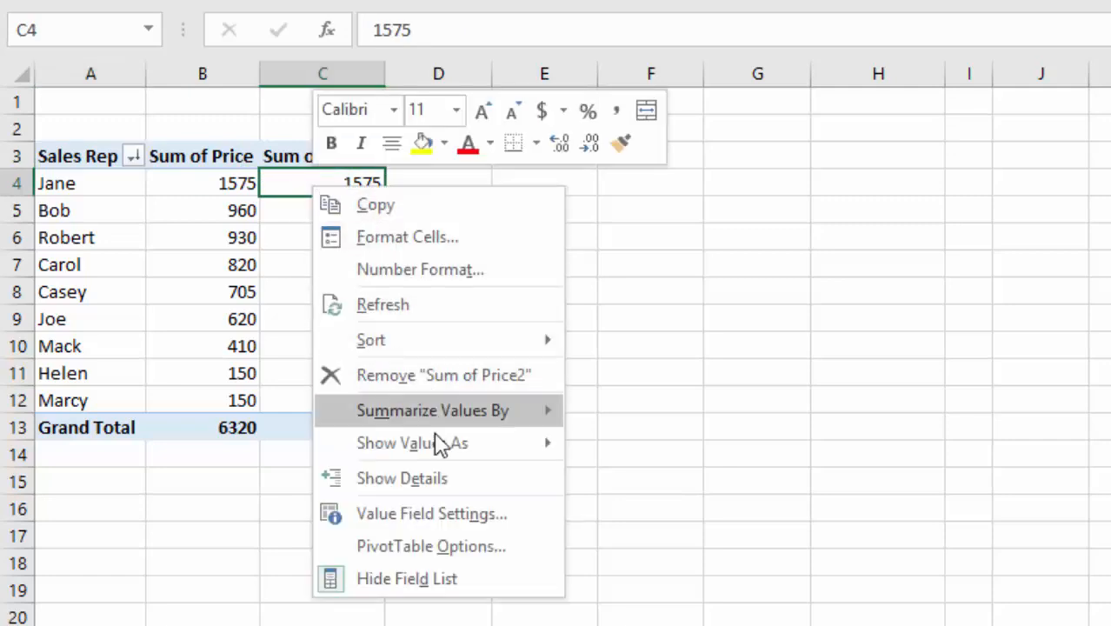
mouse_move(439, 452)
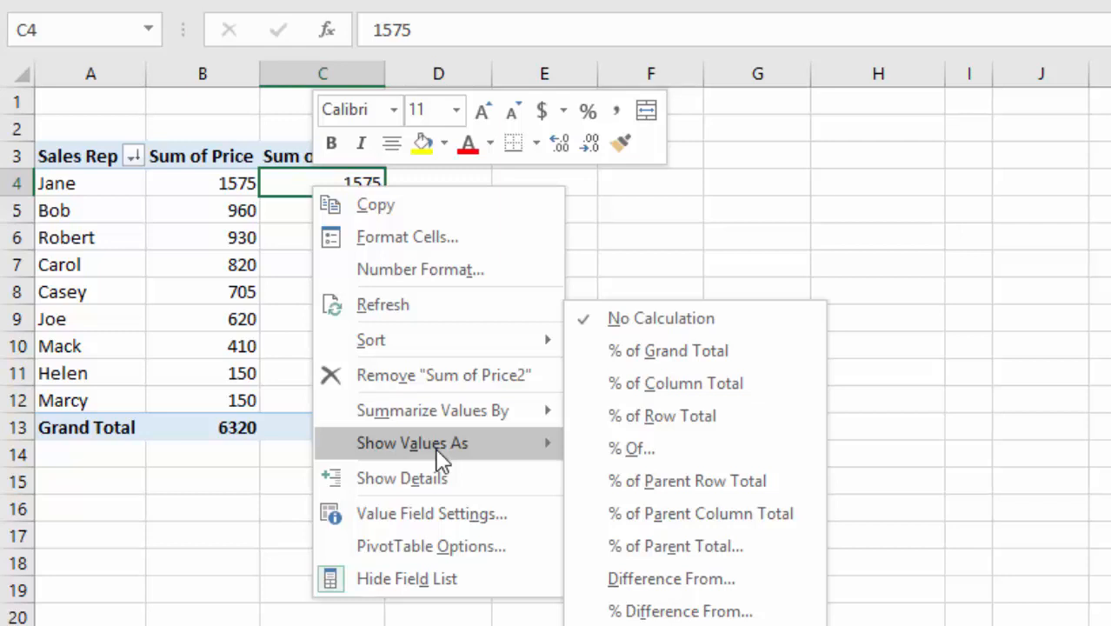
click(669, 349)
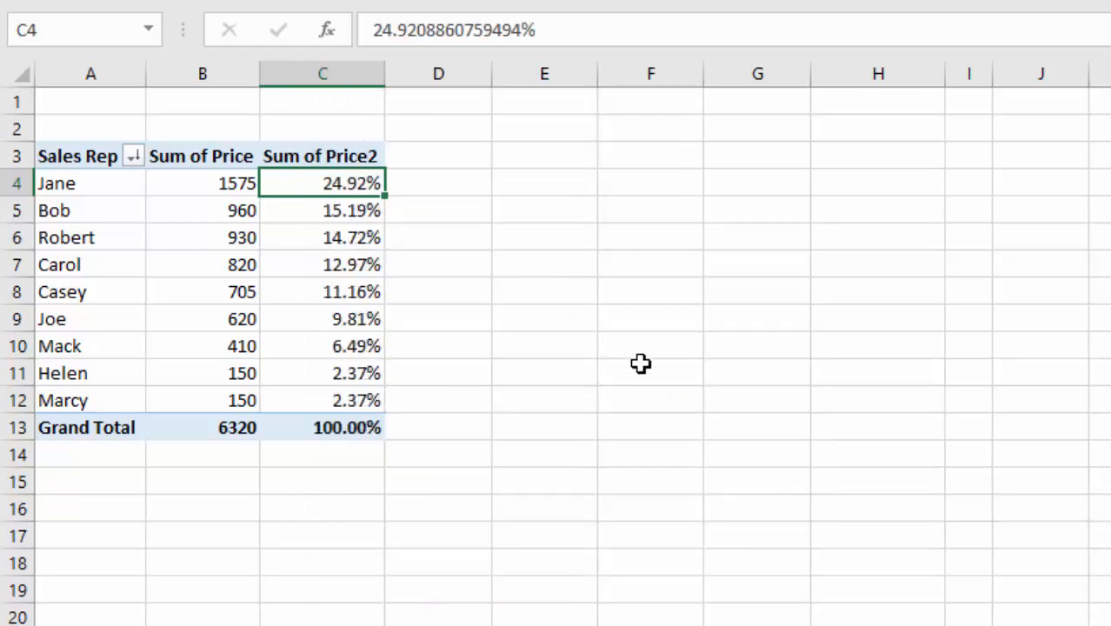
click(359, 427)
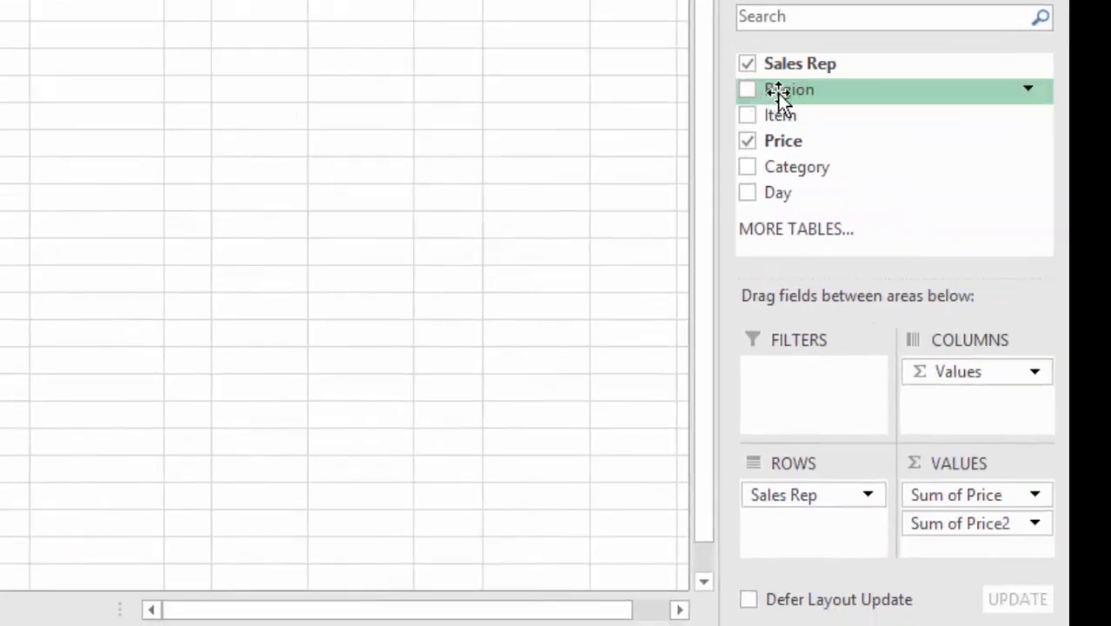
Add Region as a report filter and filter the pivot table to West.
drag(777, 95, 788, 380)
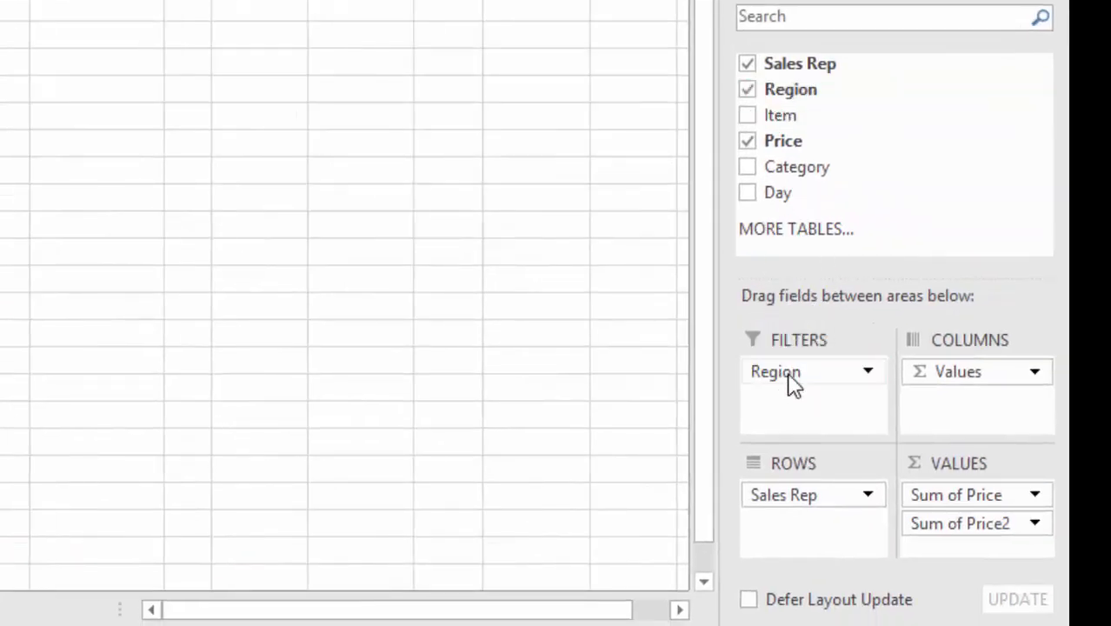
click(248, 40)
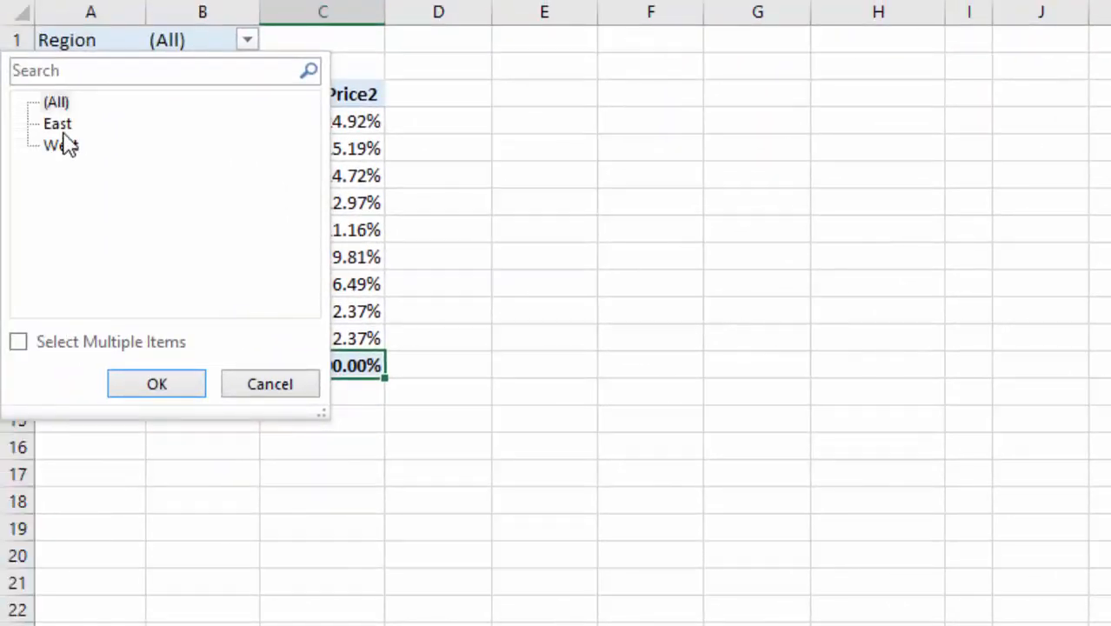
click(68, 145)
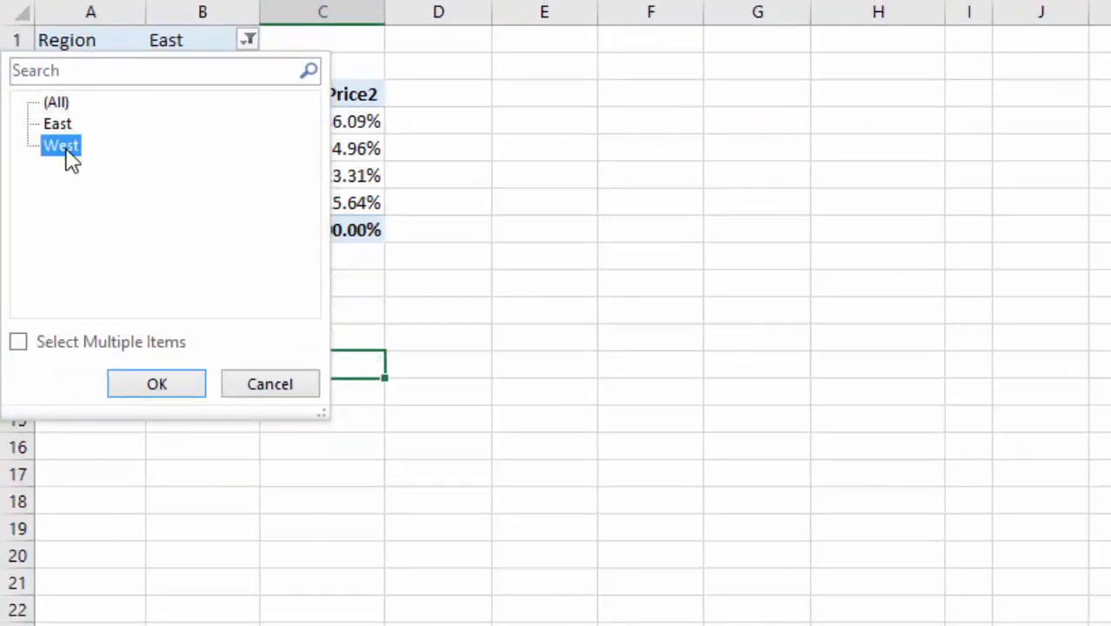
click(156, 385)
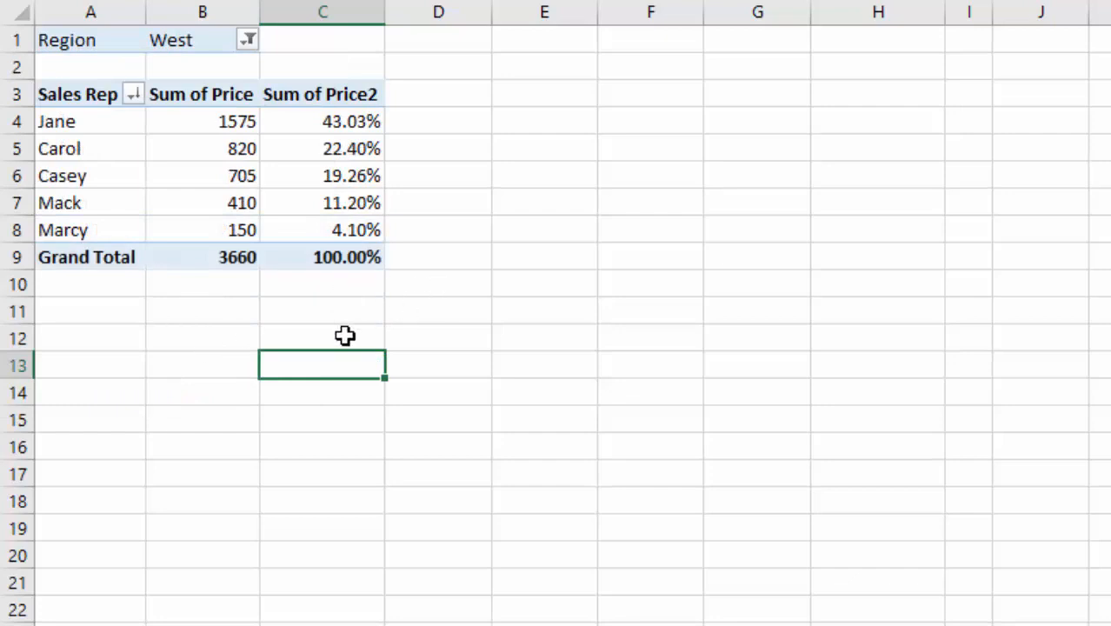
Remove the second Price value field from the pivot table.
click(348, 256)
click(330, 122)
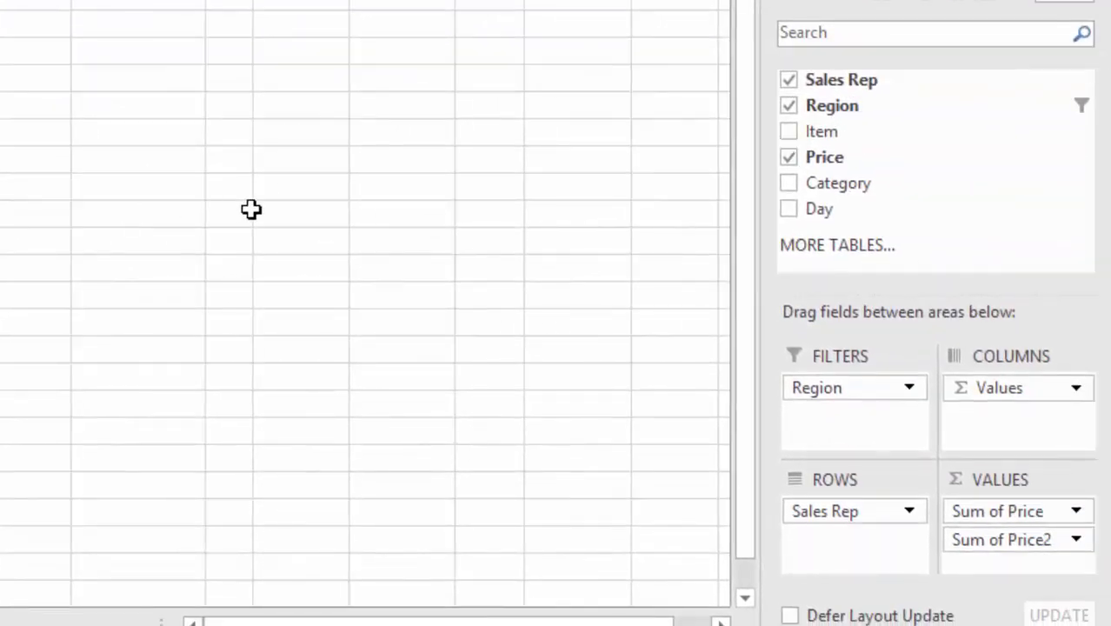
drag(1012, 540, 675, 423)
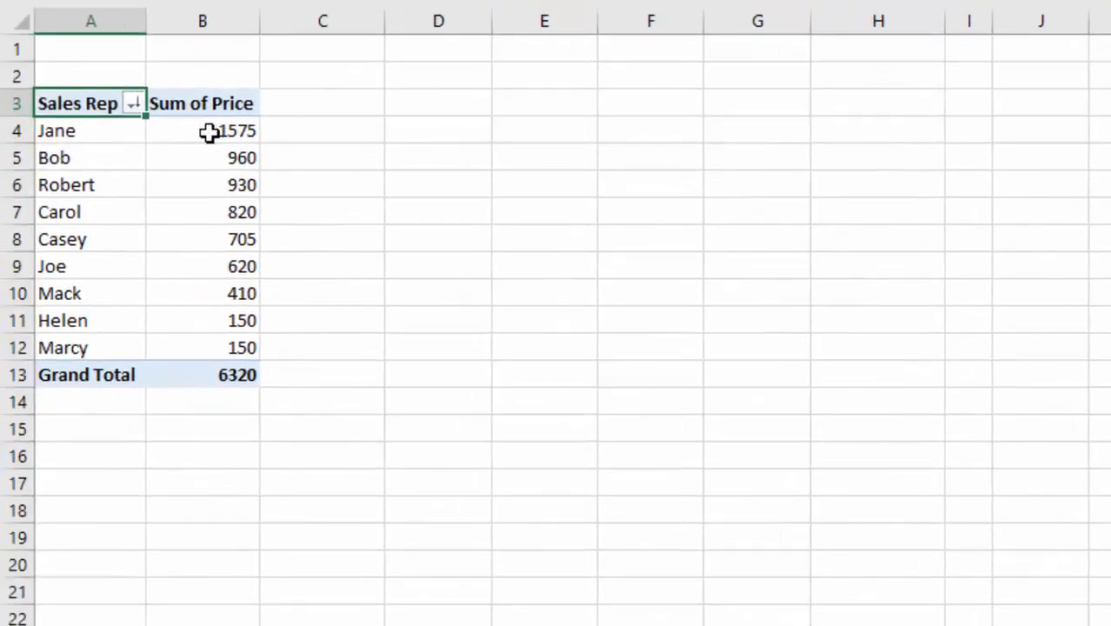
Drill into Jane's price total to list her underlying records on a new sheet.
click(211, 135)
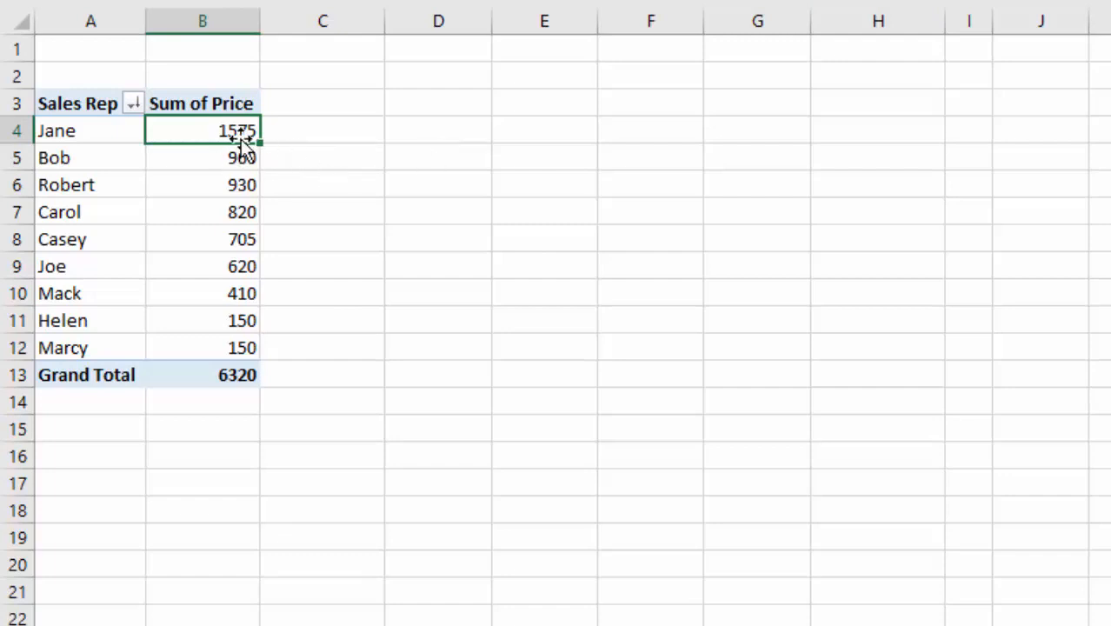
double_click(193, 131)
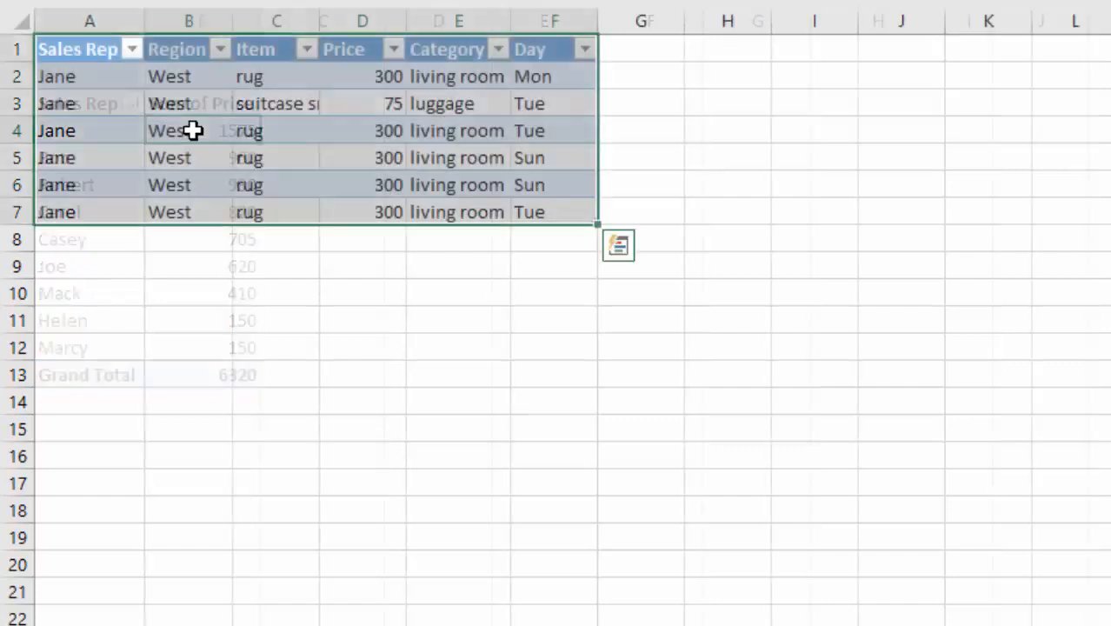
click(553, 342)
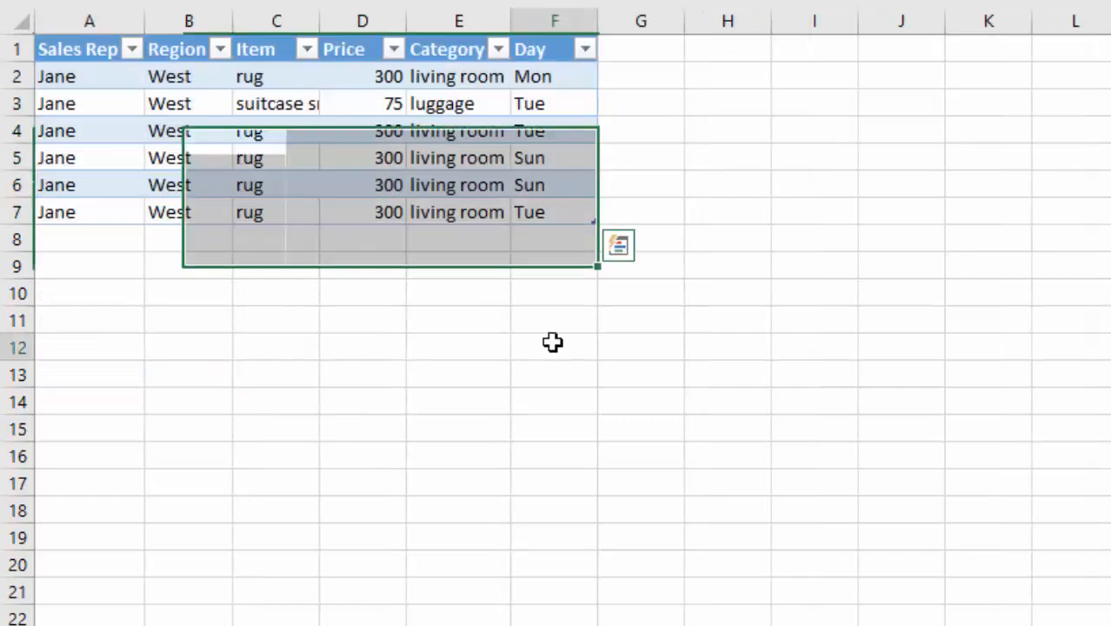
key(Down)
key(Right)
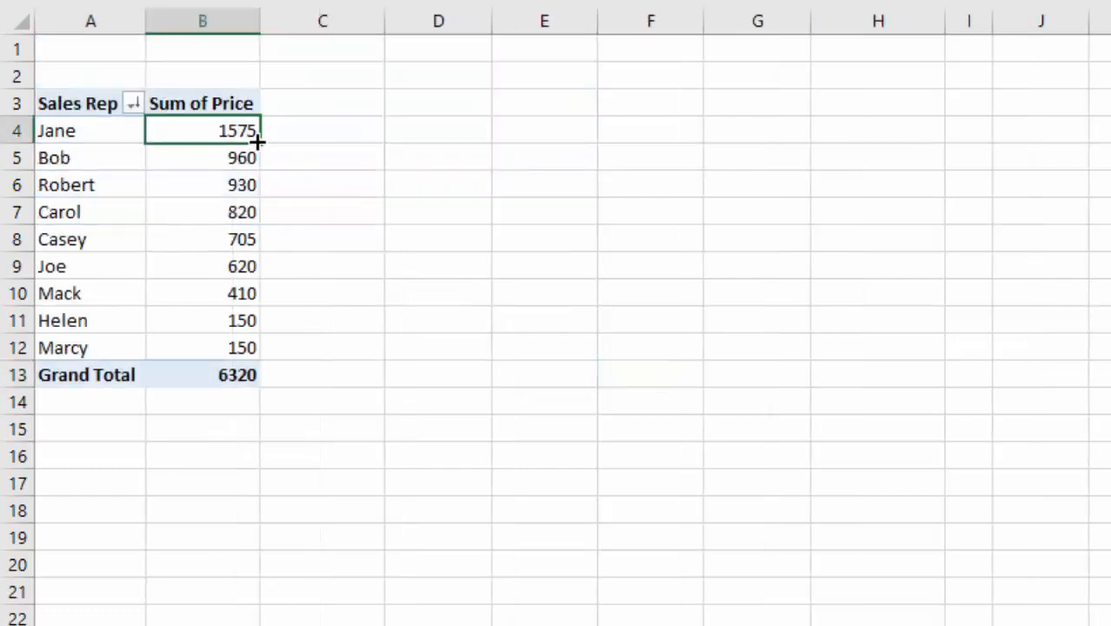
Return to the pivot sheet and drill into Bob's price total to list his records.
key(ctrl+Page_Up)
click(200, 159)
double_click(200, 159)
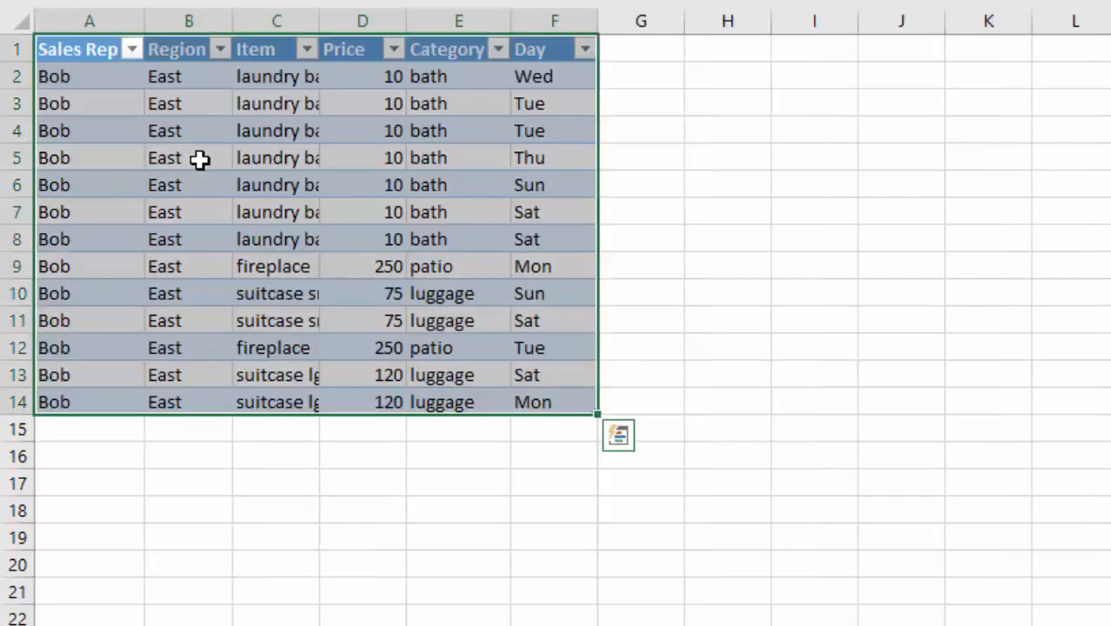
click(600, 492)
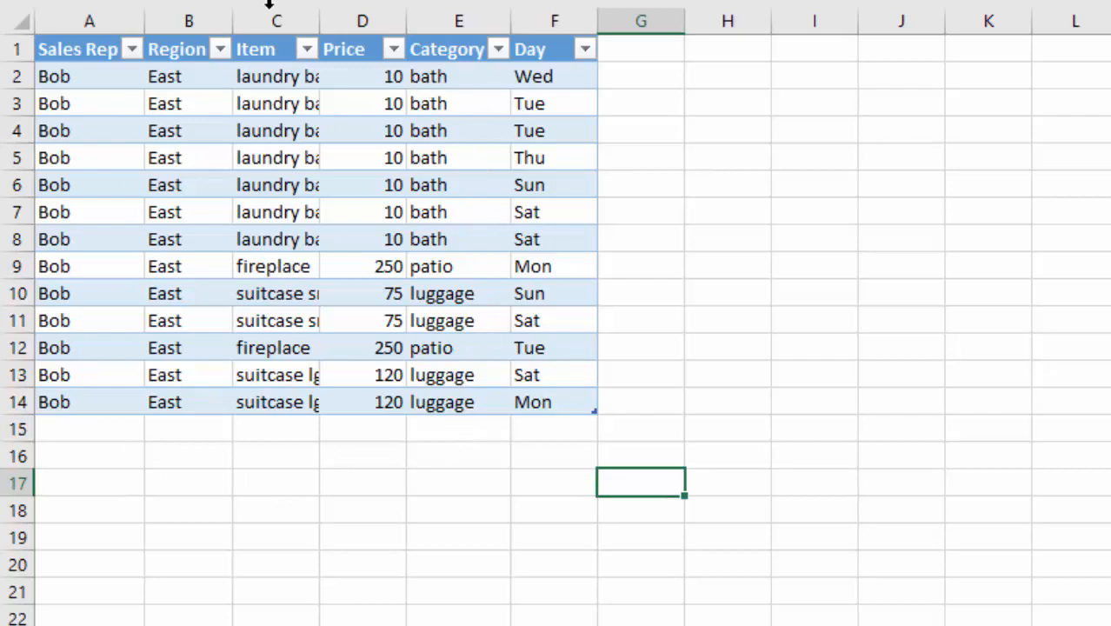
Autofit the Item column on Bob's drill-down sheet, then delete that sheet.
double_click(319, 20)
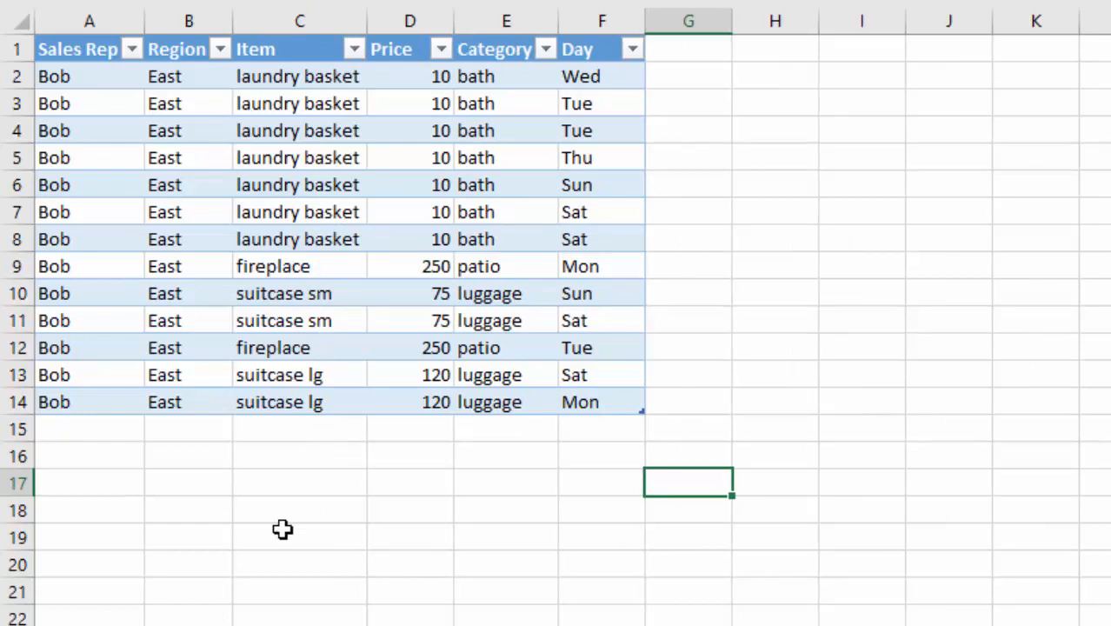
right_click(182, 625)
click(250, 453)
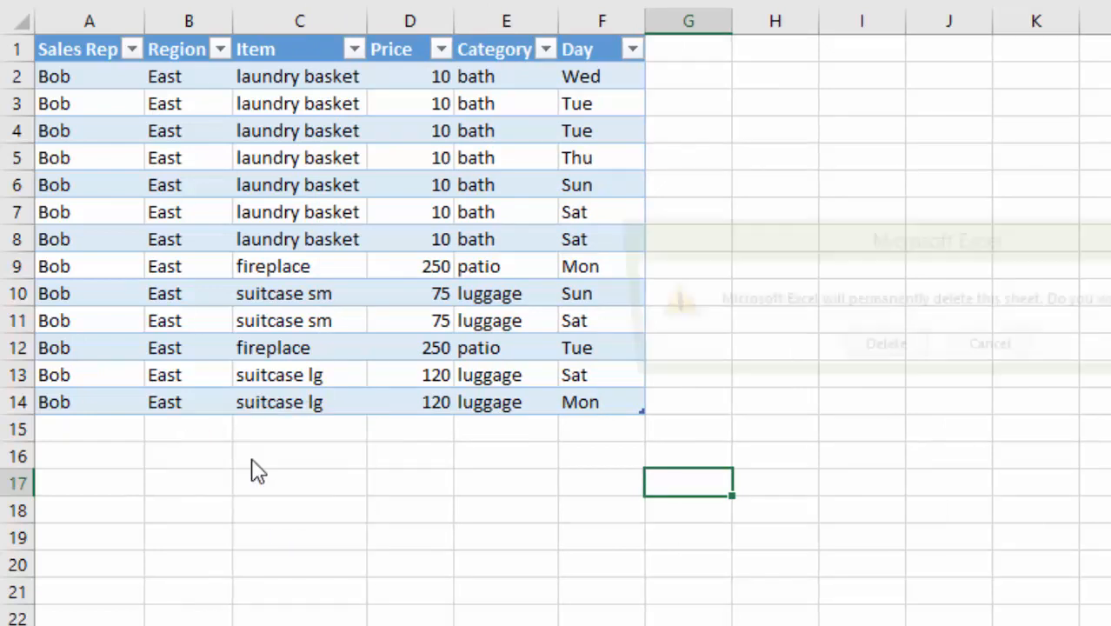
click(853, 353)
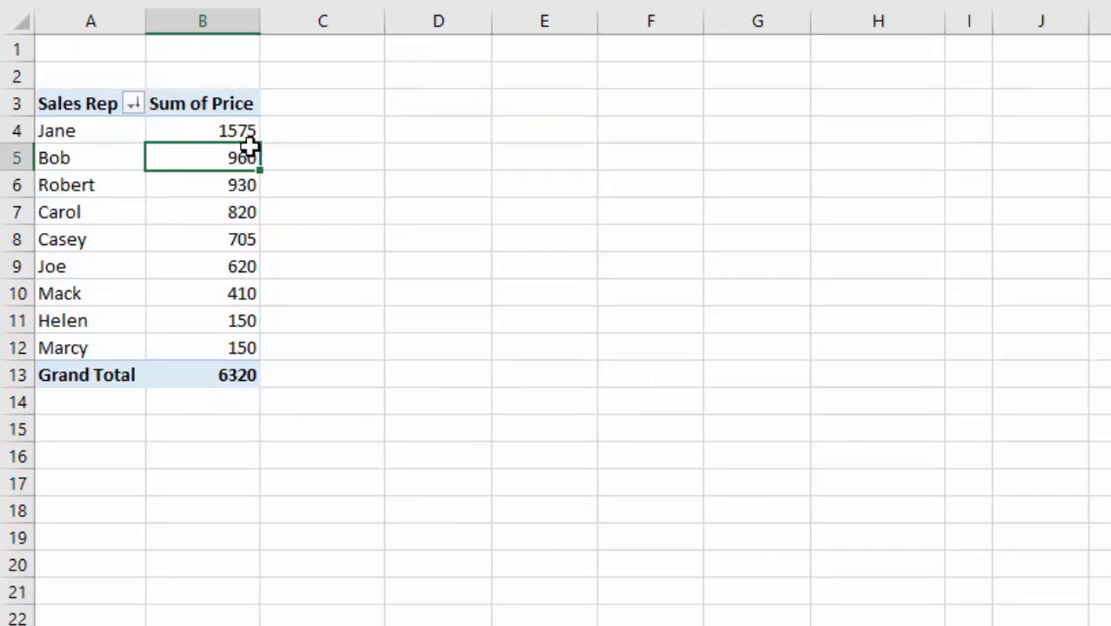
Format the sales reps' Sum of Price values in B4:B12 as Currency.
drag(218, 130, 215, 348)
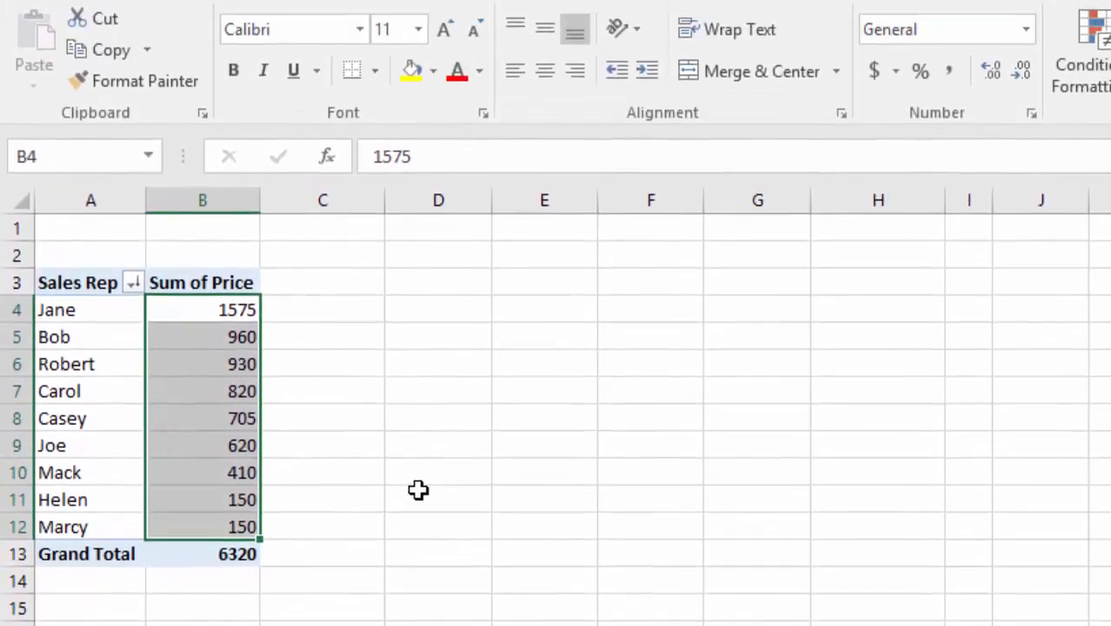
click(1026, 31)
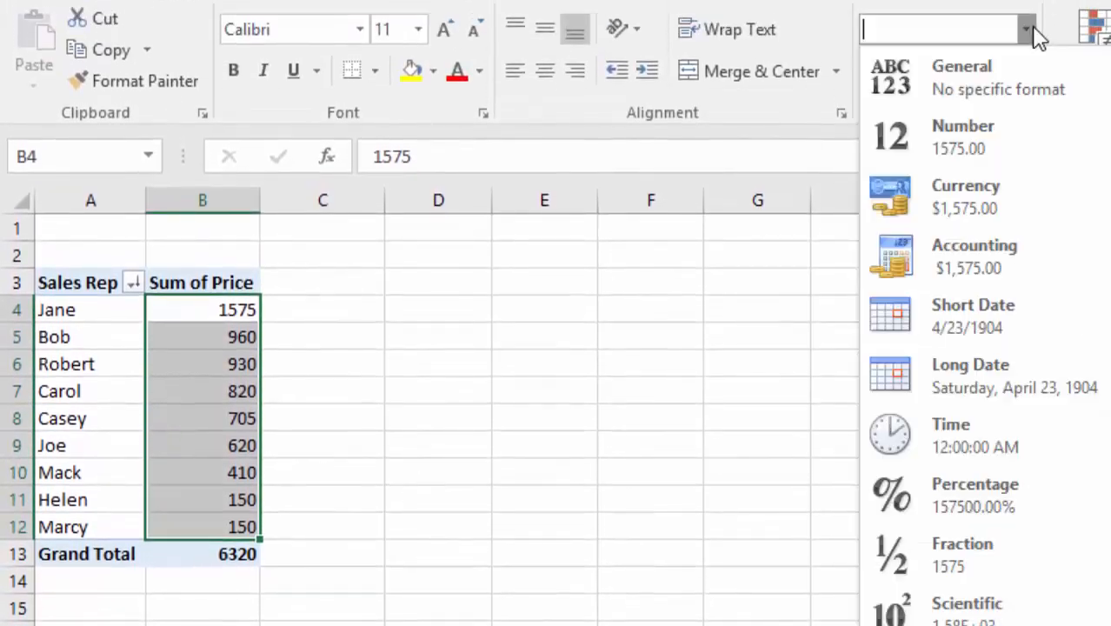
click(950, 211)
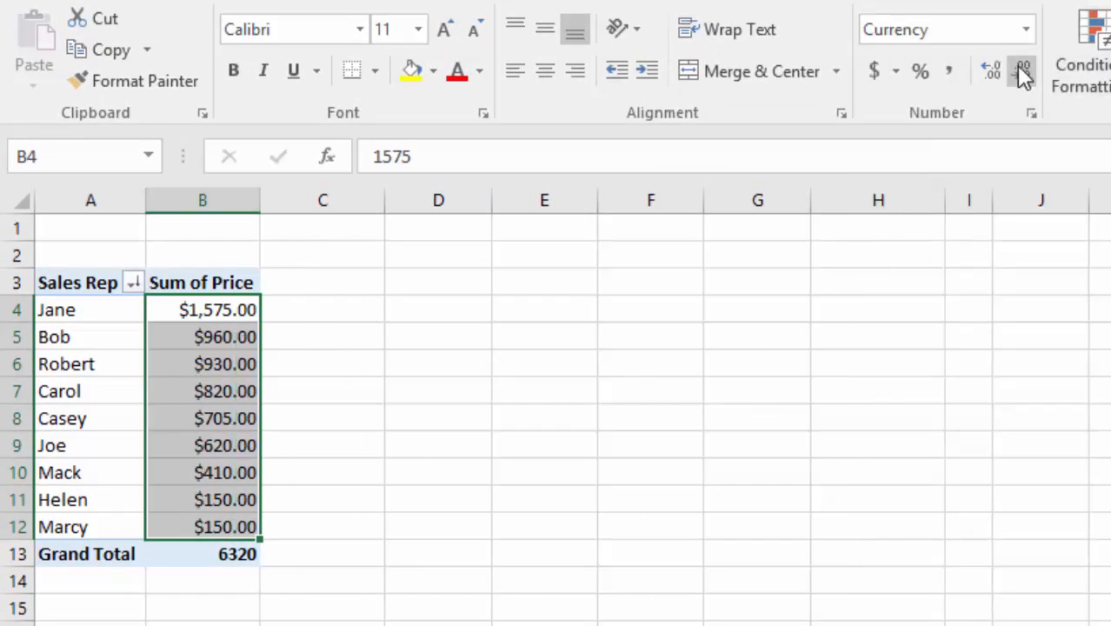
click(228, 312)
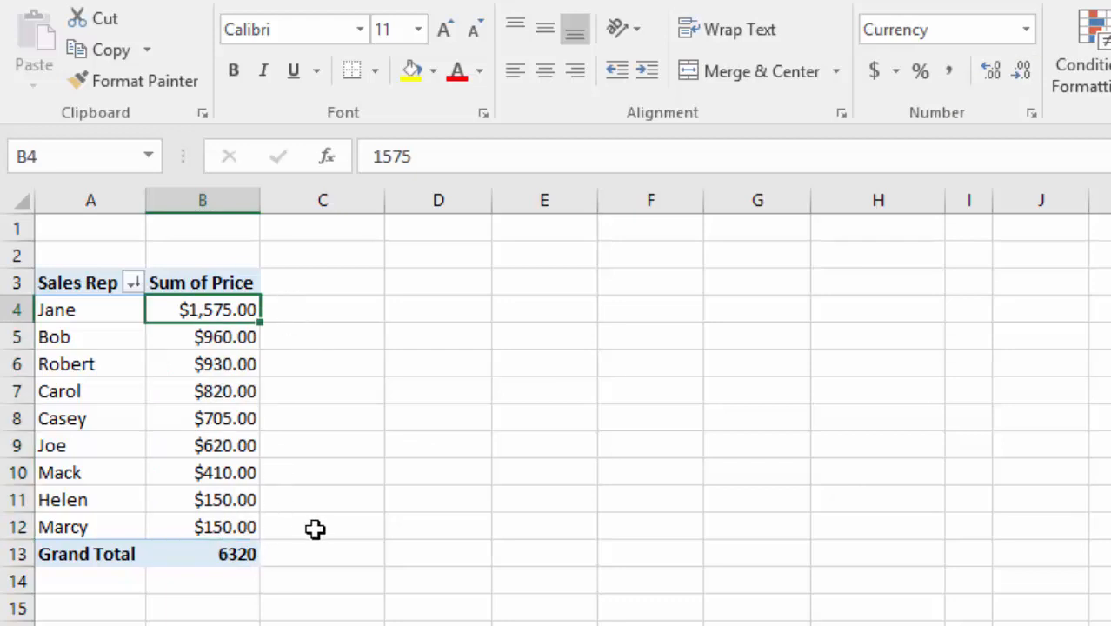
click(228, 555)
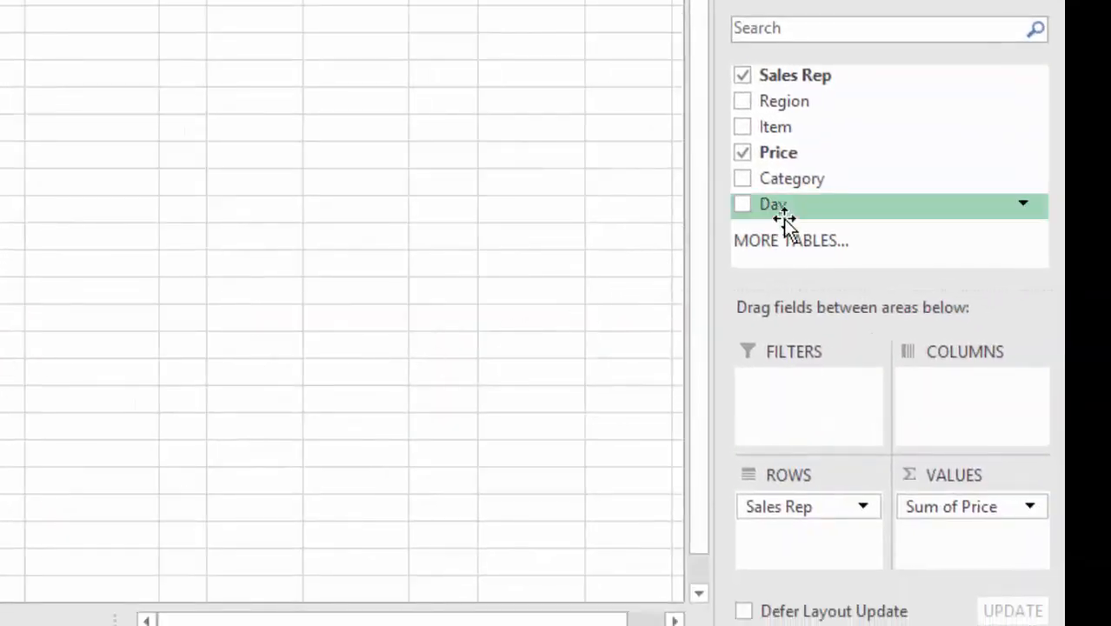
Add the Day field as pivot table columns.
drag(782, 207, 954, 404)
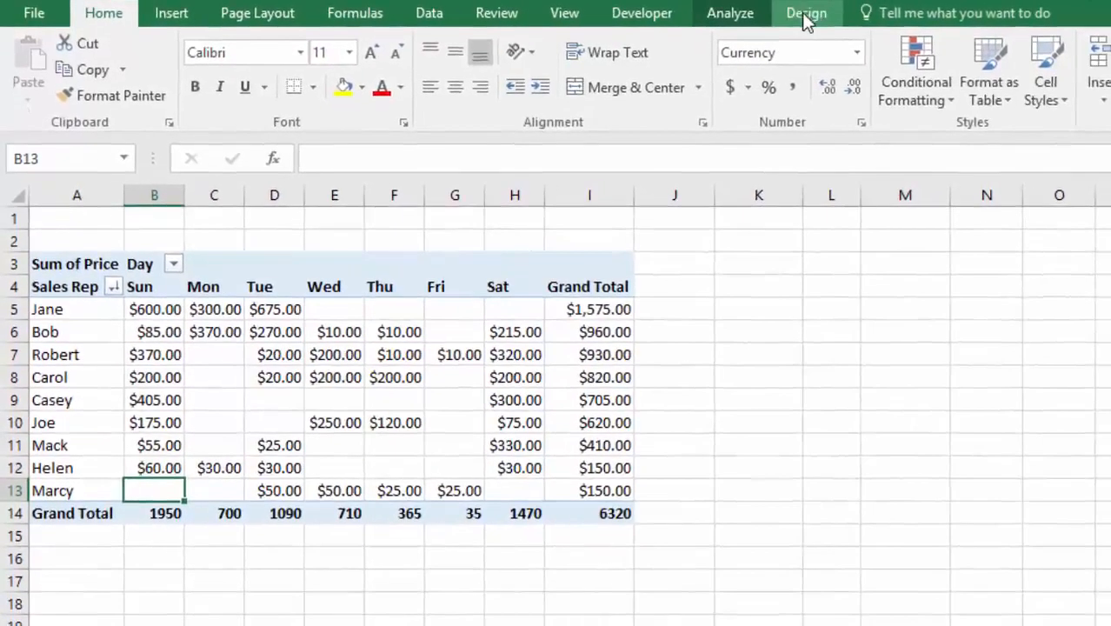
Apply a light green PivotTable style to the pivot table.
click(816, 15)
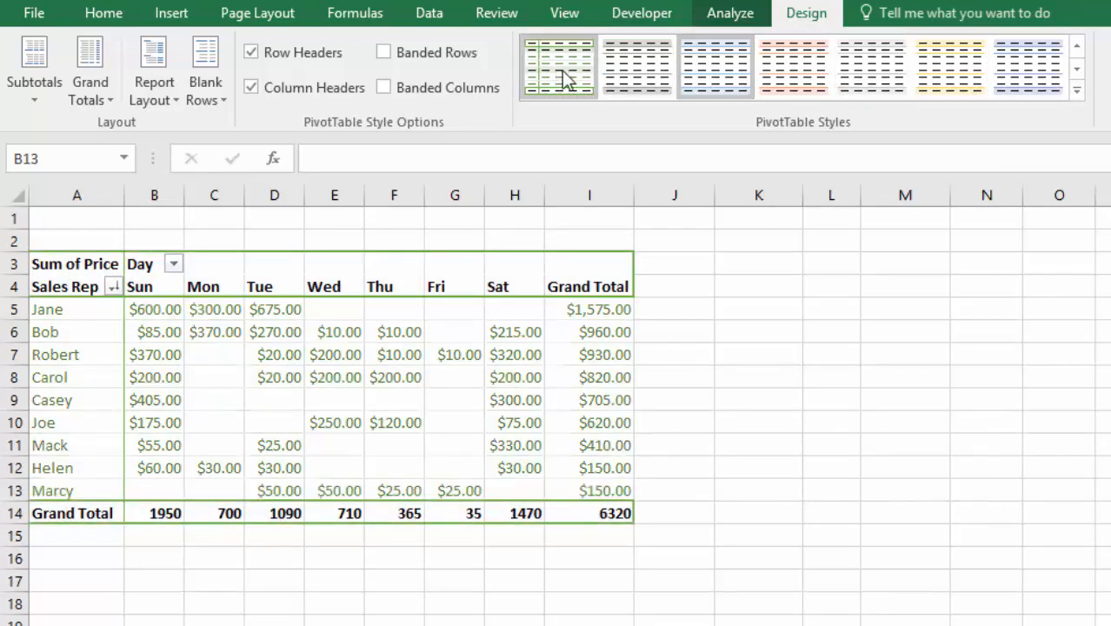
click(1077, 90)
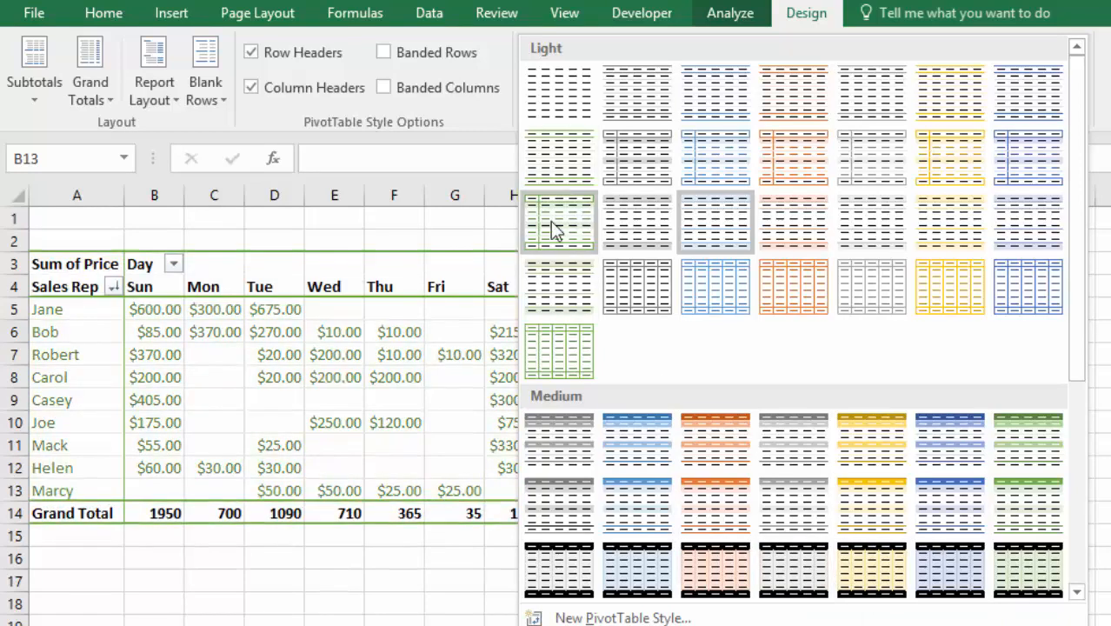
click(556, 275)
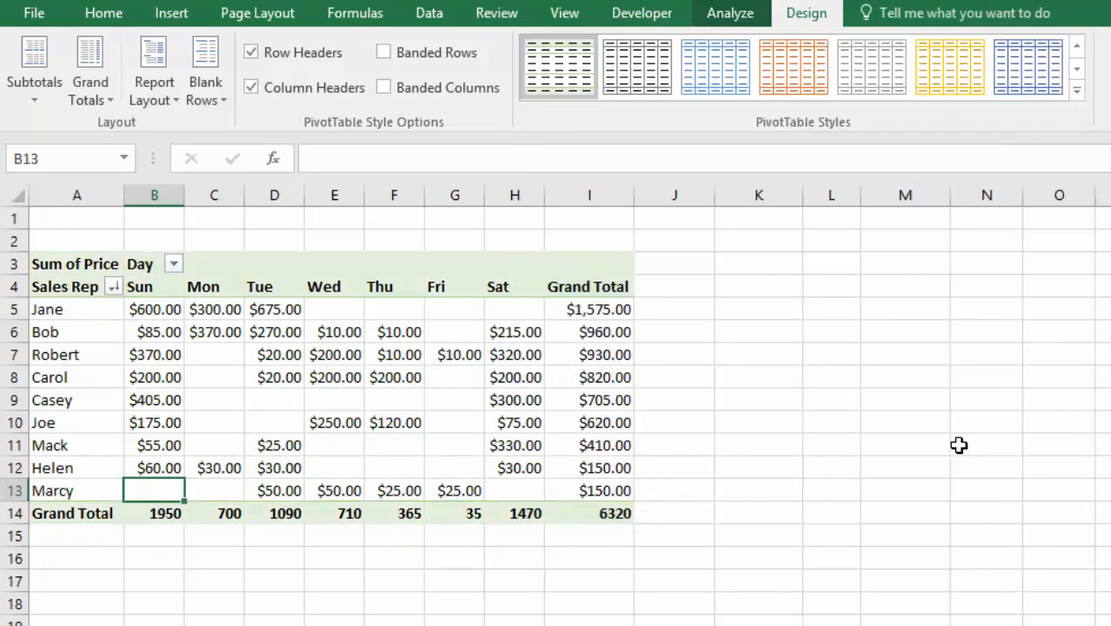
click(990, 445)
Format the Grand Total row values in B14:I14 as Currency.
click(592, 514)
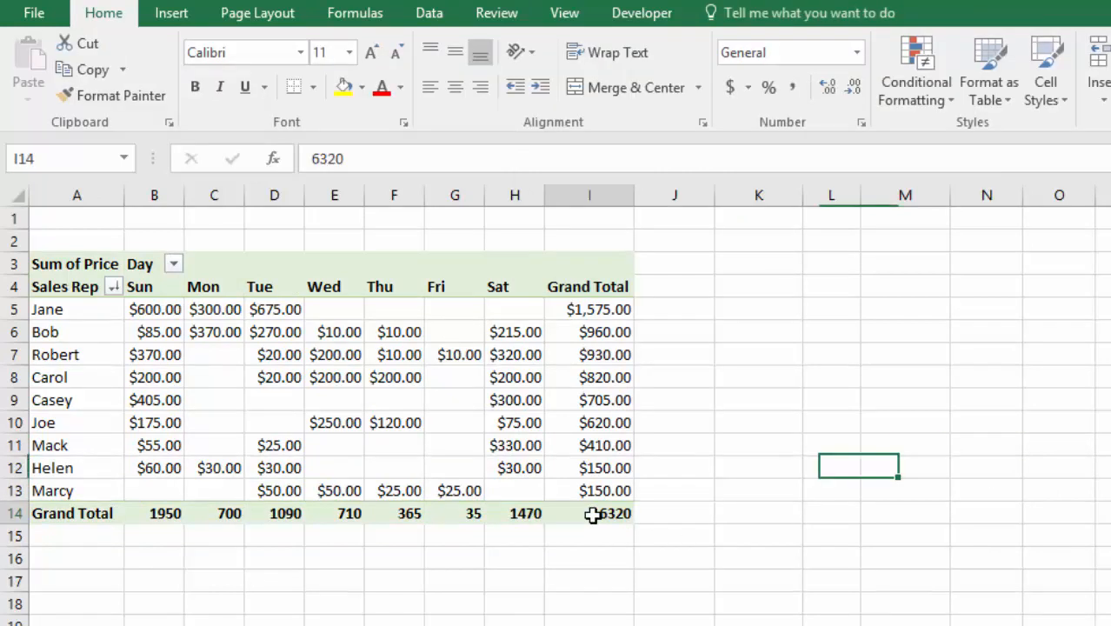
drag(576, 513, 187, 513)
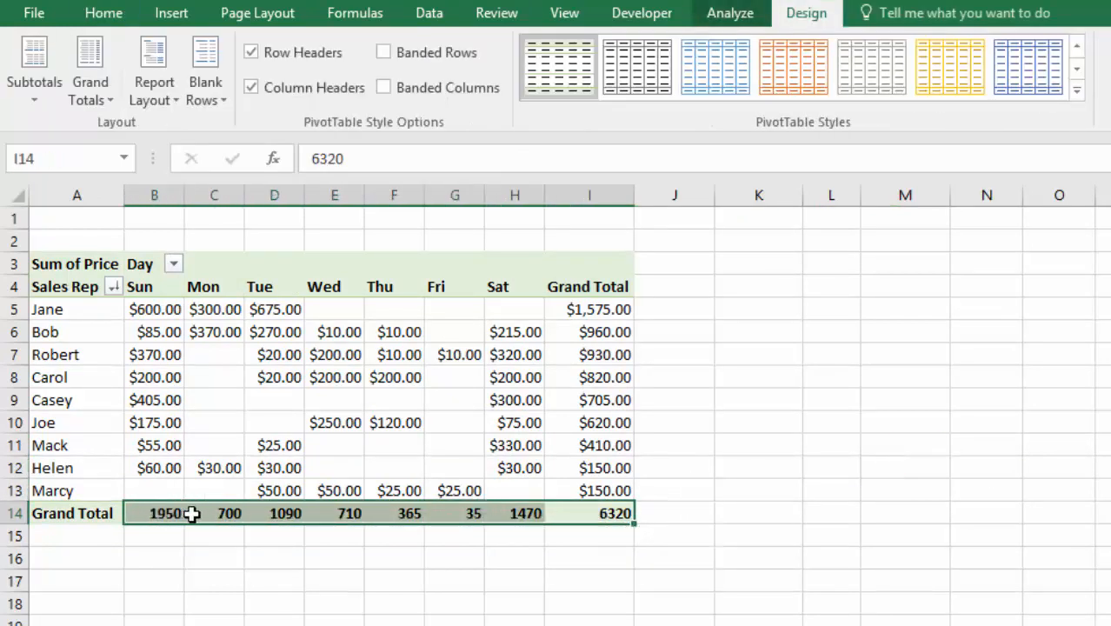
click(105, 17)
click(857, 52)
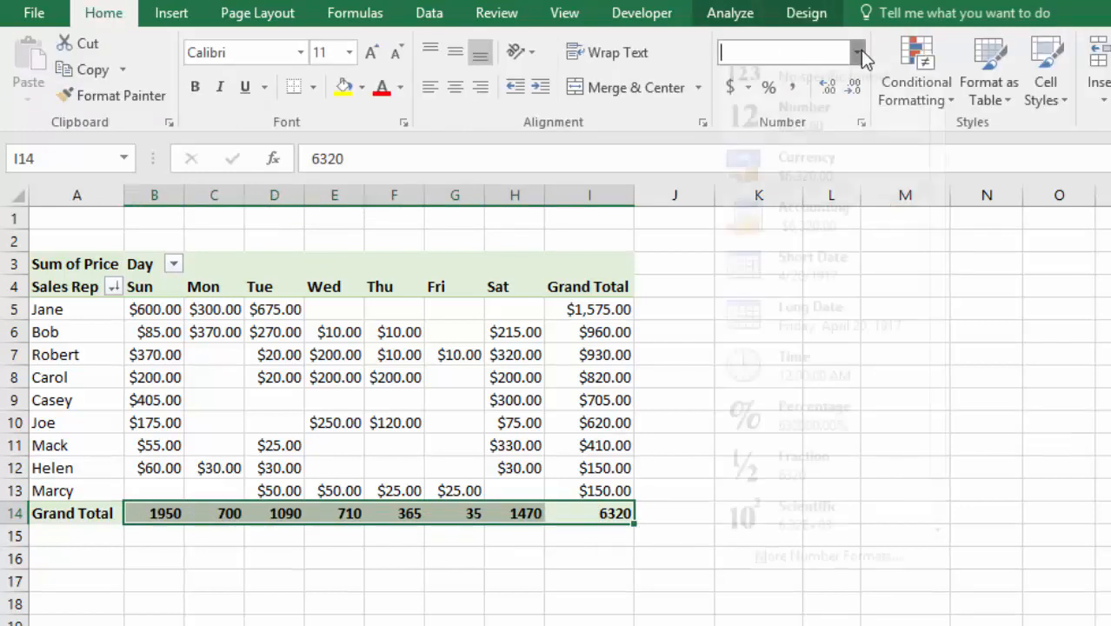
click(798, 196)
click(759, 264)
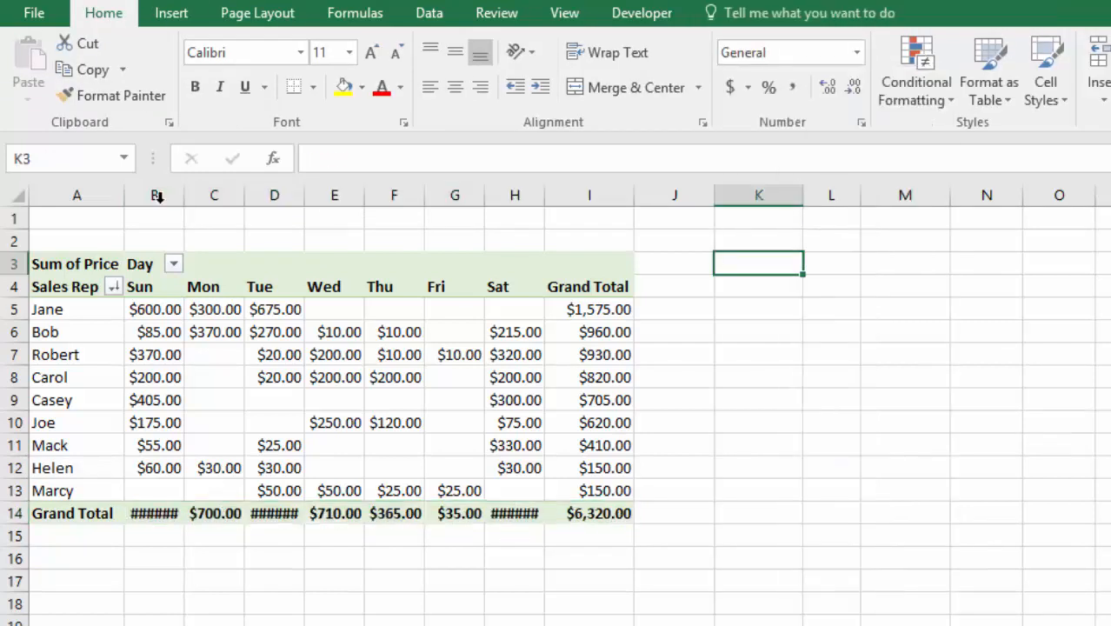
Autofit the widths of columns B through I.
drag(154, 195, 592, 193)
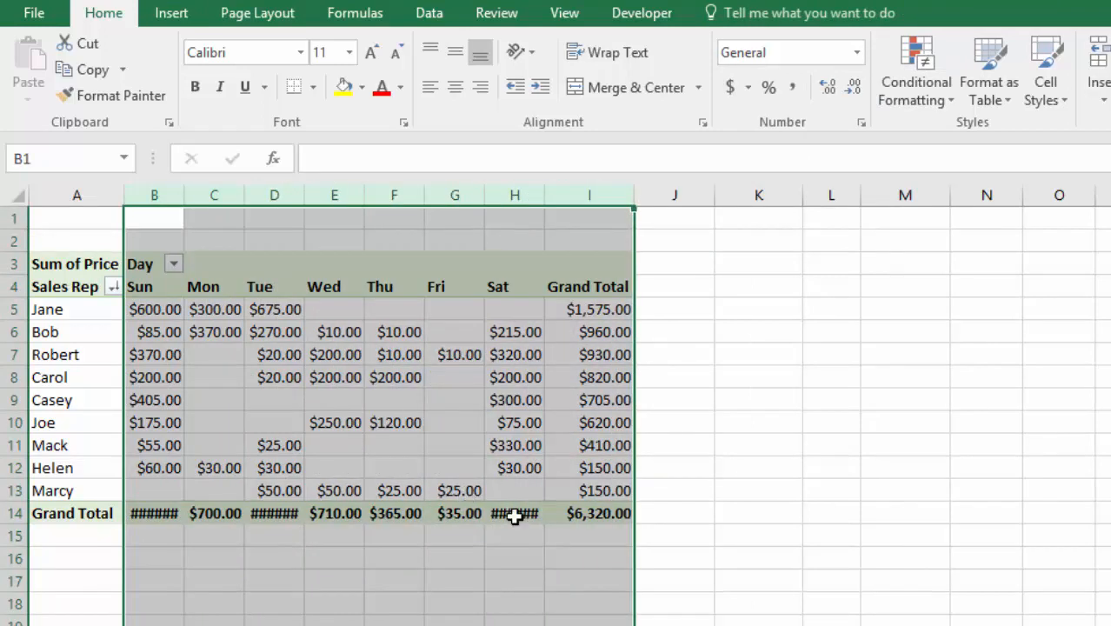
double_click(635, 192)
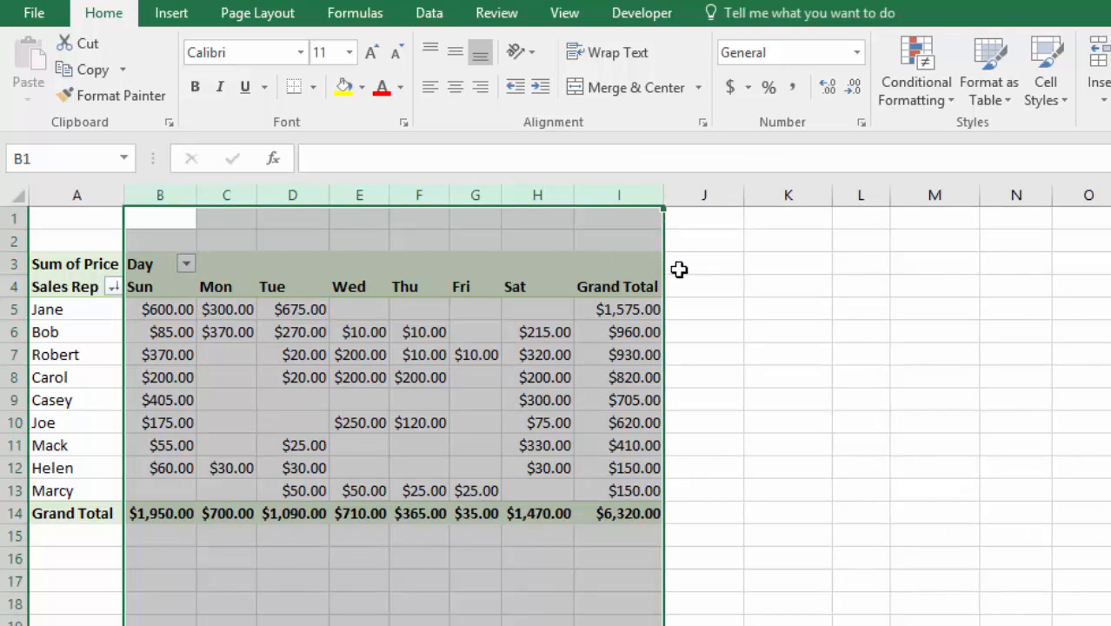
click(631, 513)
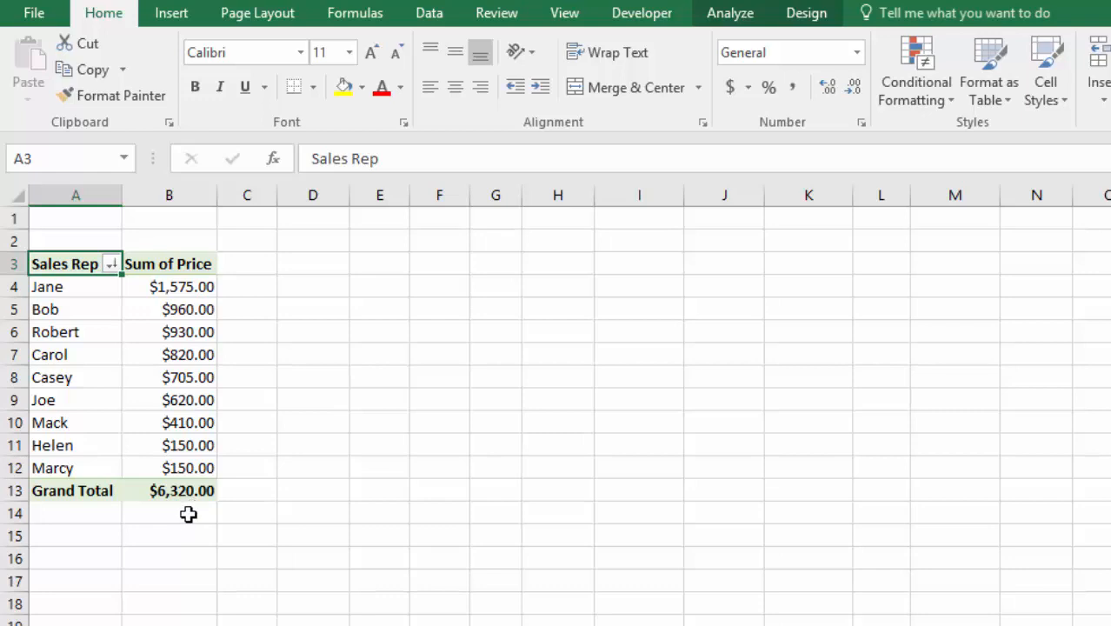
On the data sheet, copy rows 54 to 63 and paste them below the data starting at row 64.
key(ctrl+Page_Down)
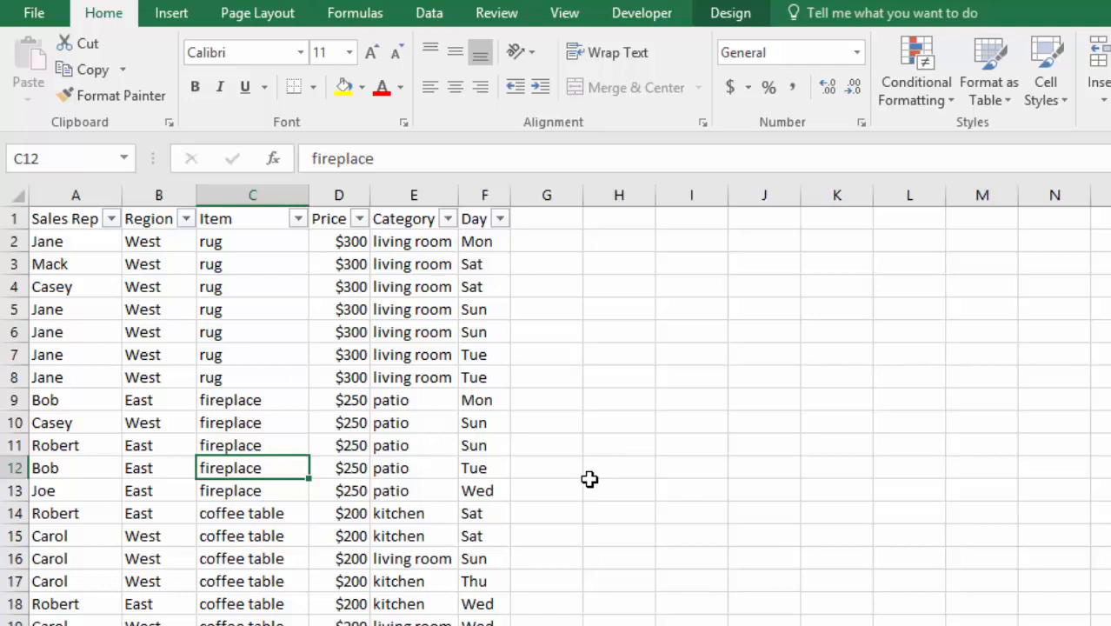
scroll(584, 478, down, 13)
scroll(584, 478, down, 3)
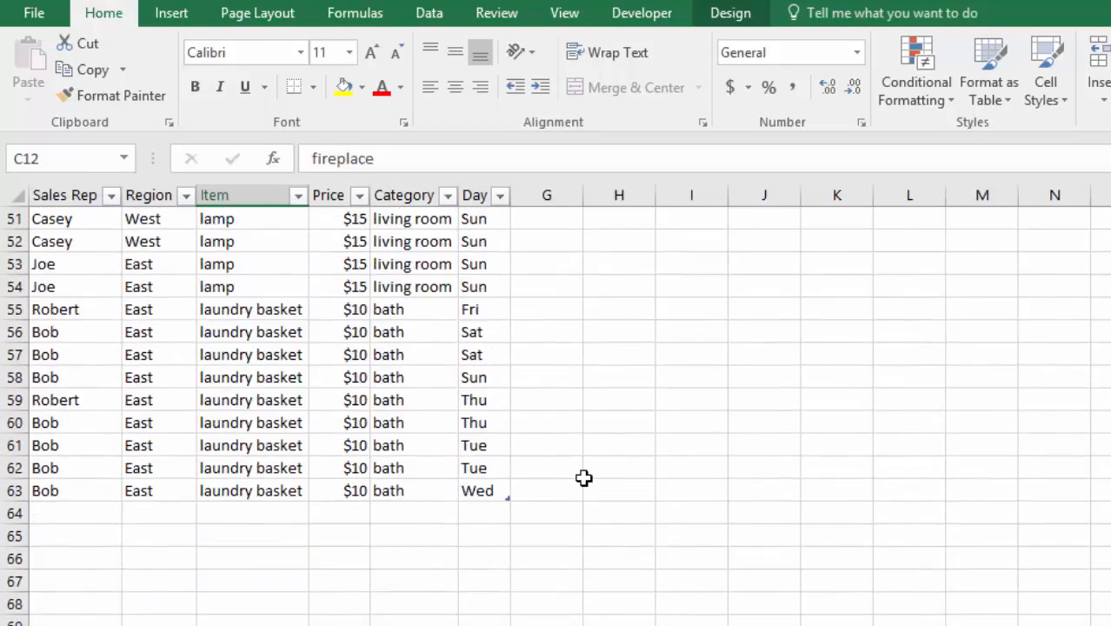
drag(39, 290, 429, 484)
right_click(281, 405)
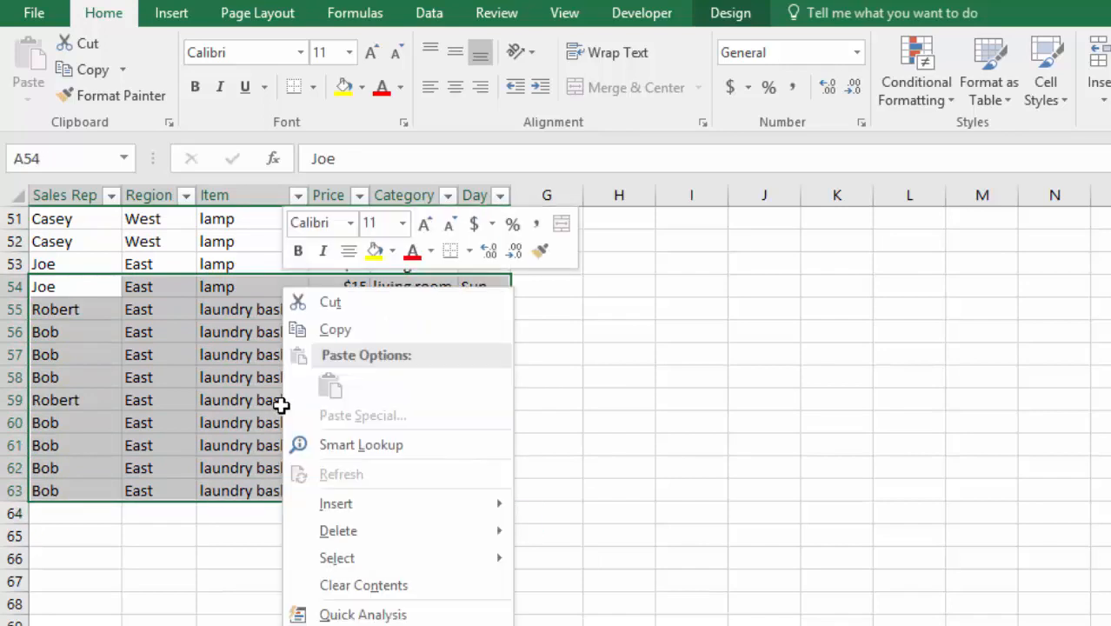
click(334, 329)
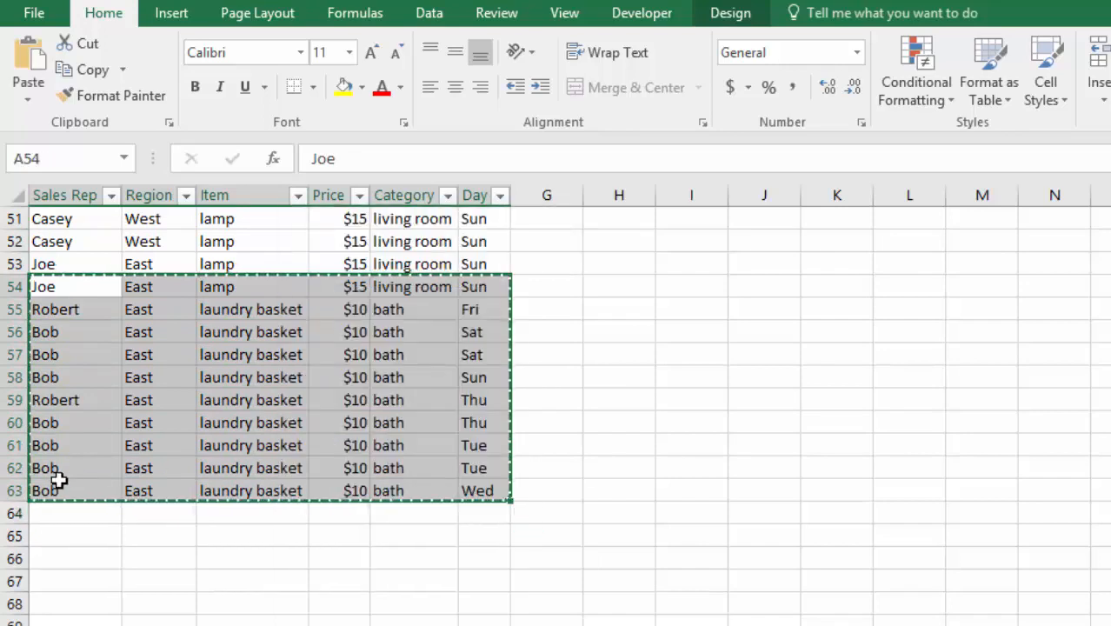
right_click(52, 510)
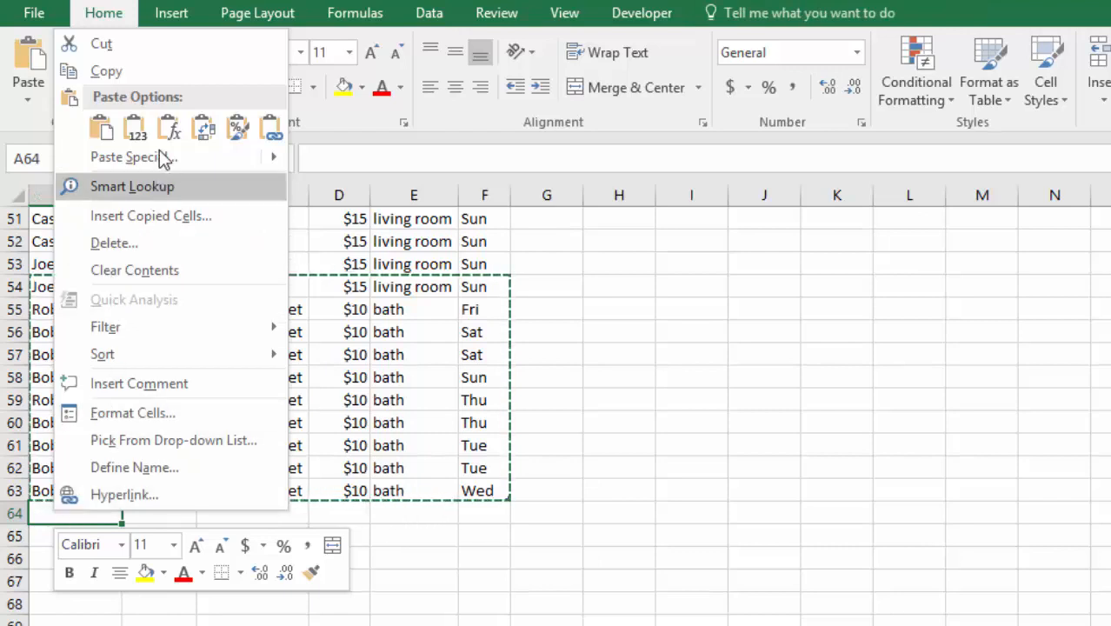
click(135, 128)
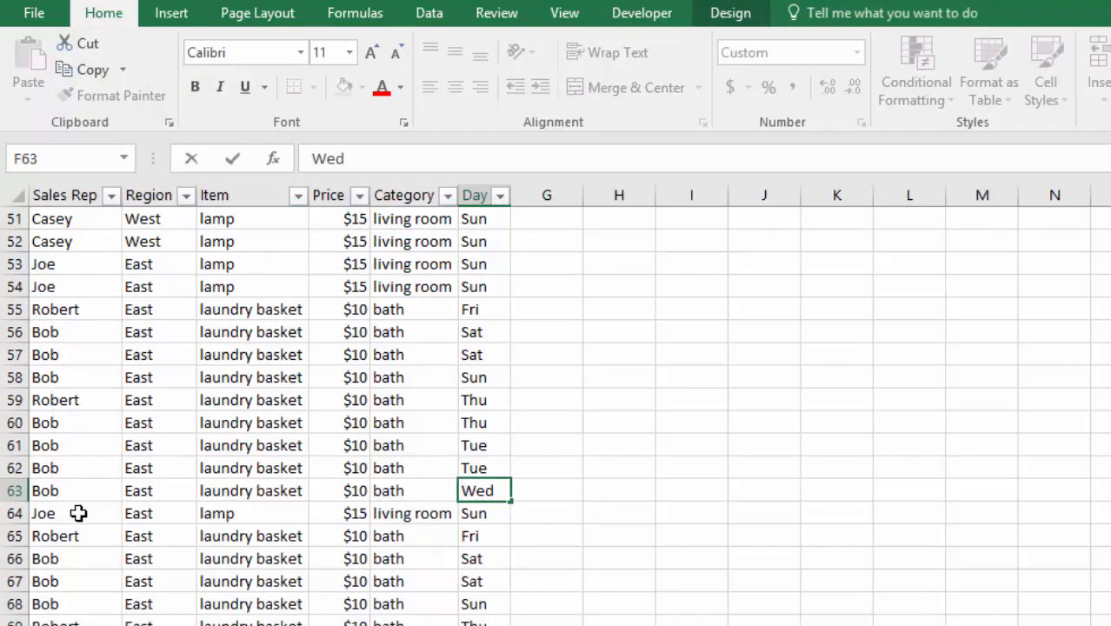
key(Escape)
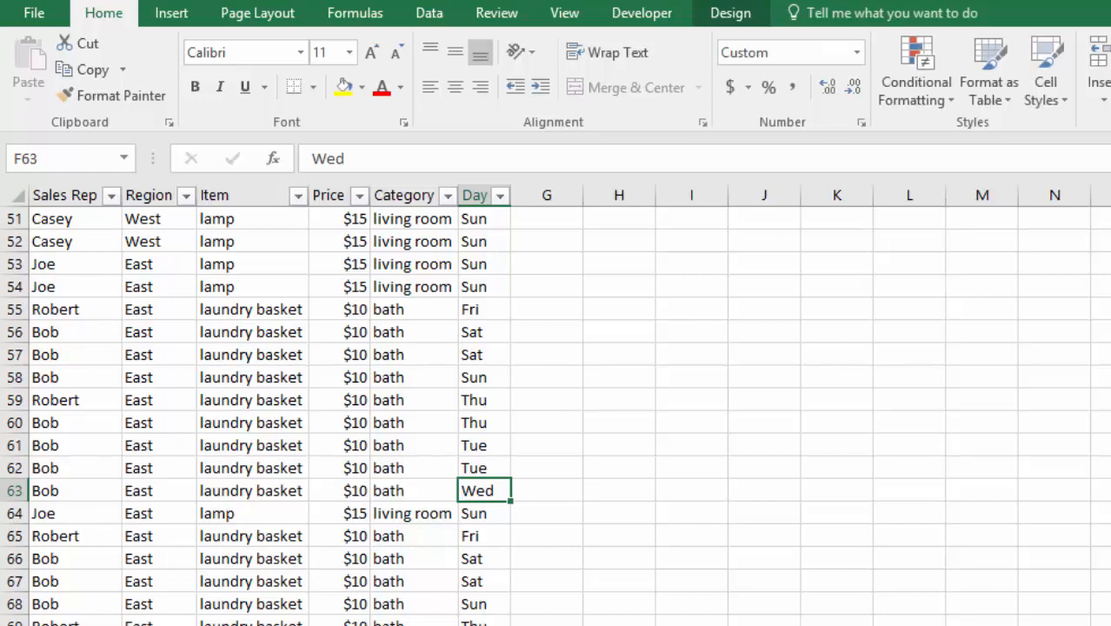
Return to the pivot sheet and refresh the pivot table.
key(ctrl+Page_Up)
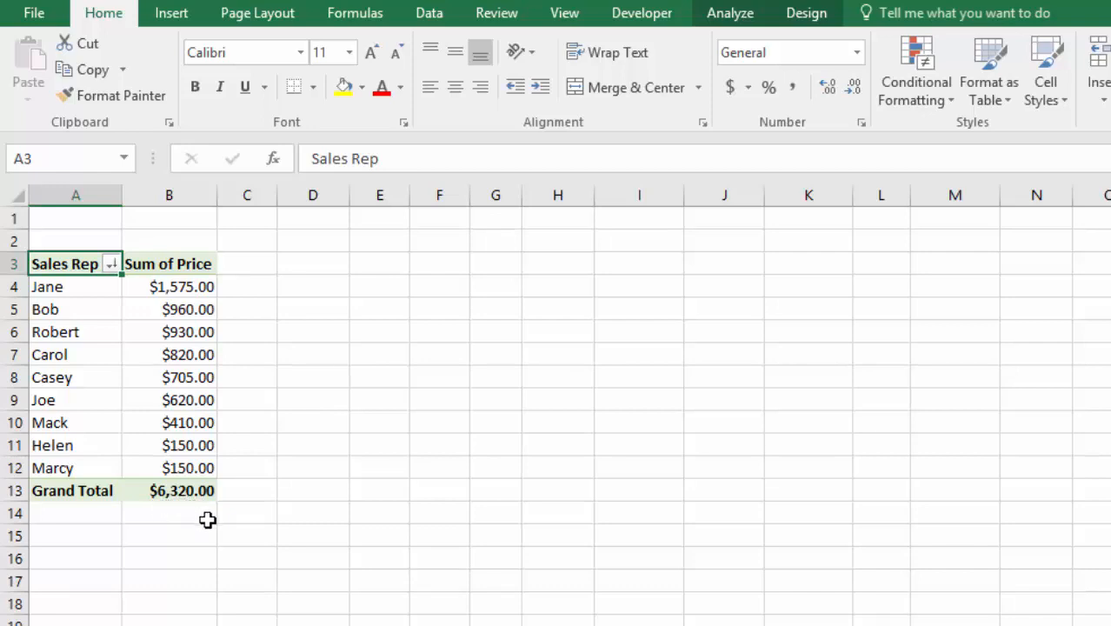
click(728, 16)
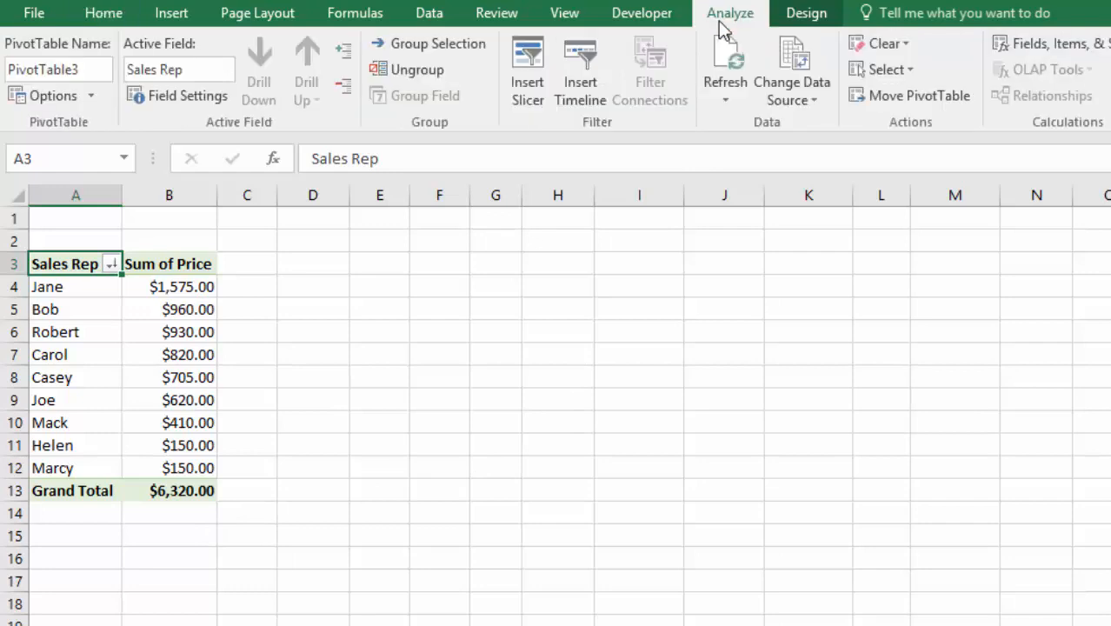
click(724, 63)
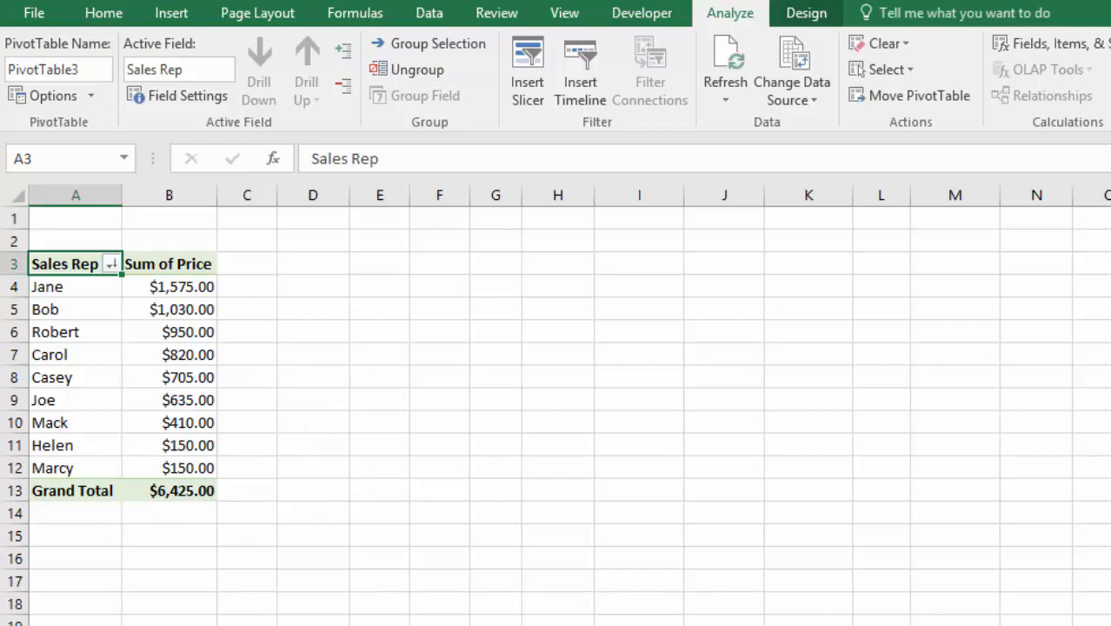
Switch between the data and pivot sheets and inspect the pivot table's data source range without changing it.
click(268, 625)
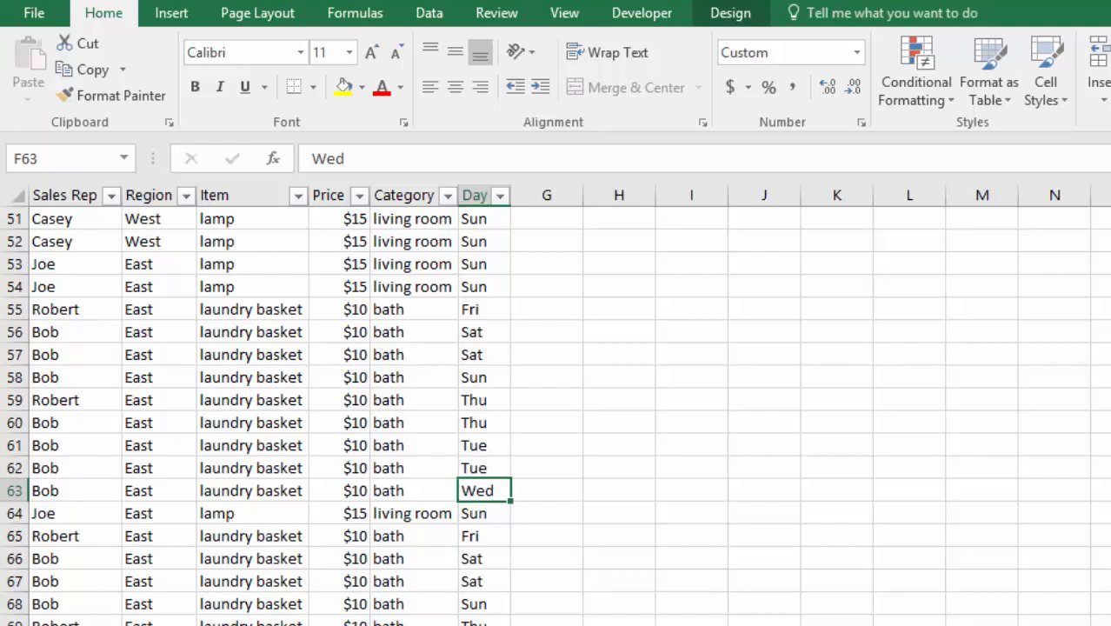
key(ctrl+Page_Up)
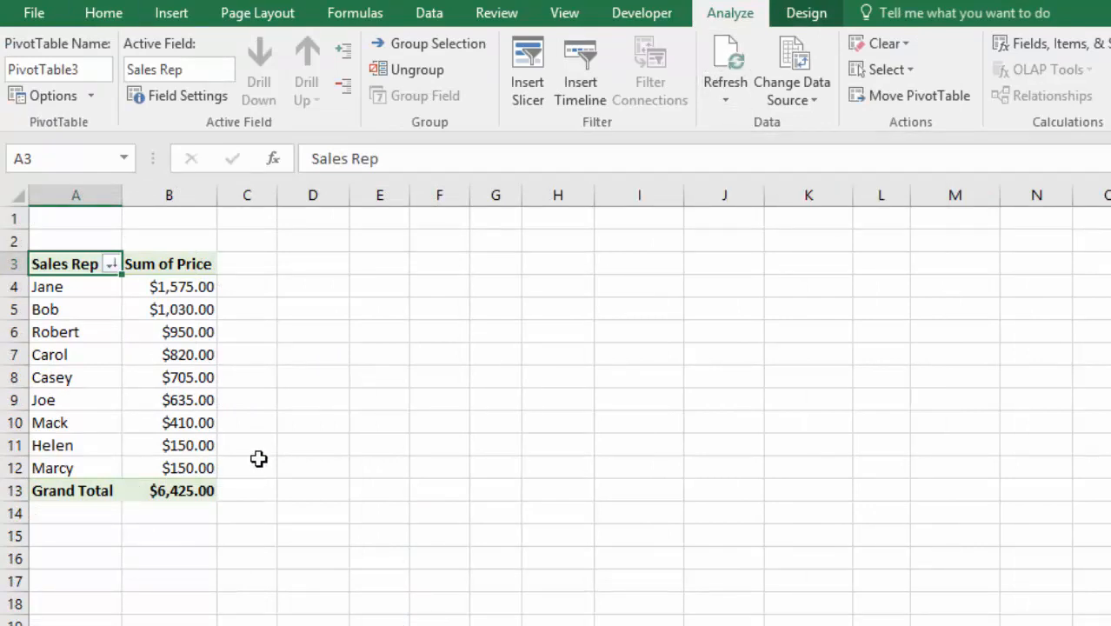
key(ctrl+Page_Down)
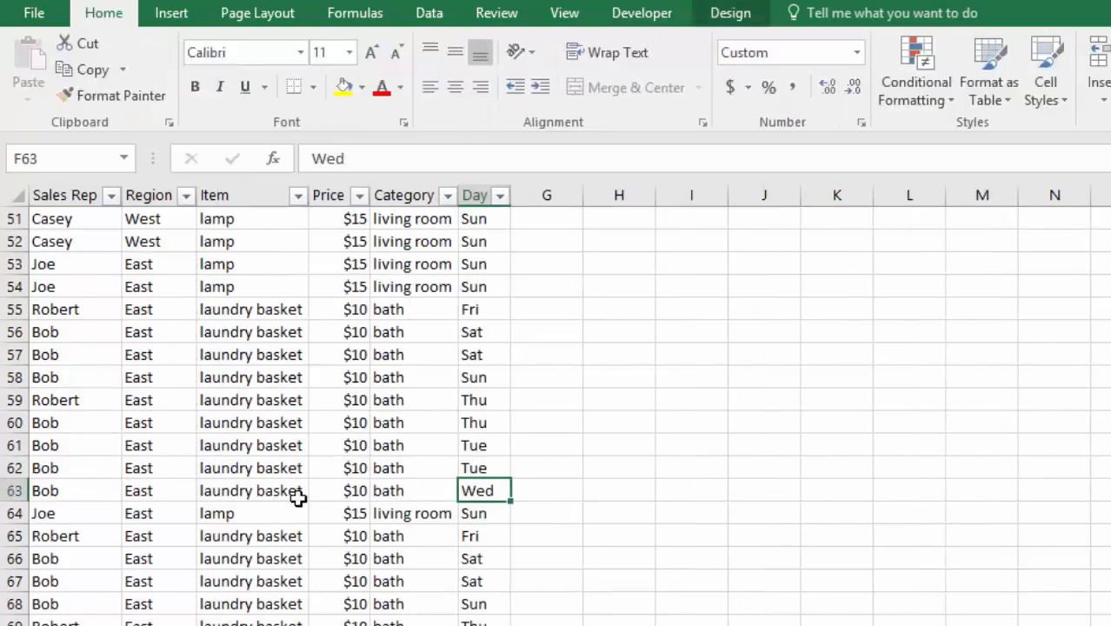
key(ctrl+Page_Up)
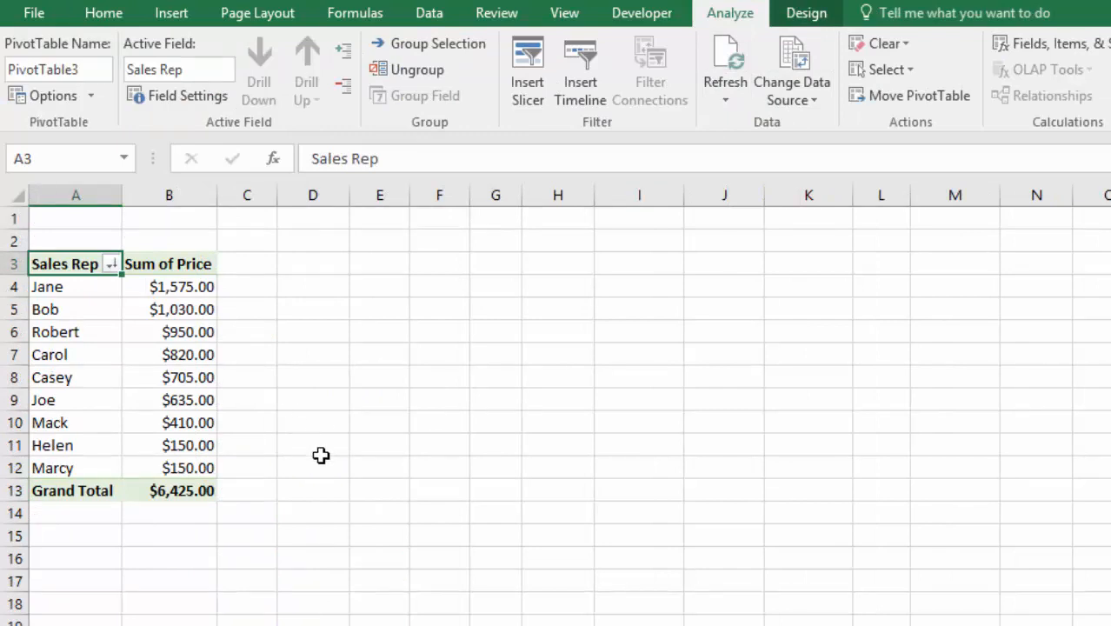
click(170, 354)
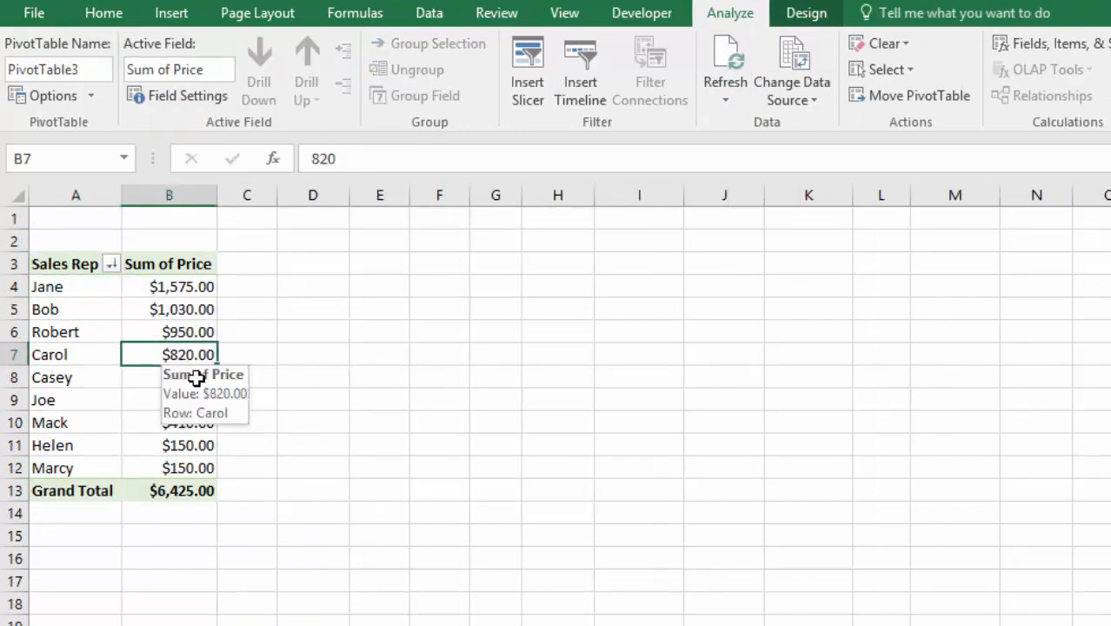
click(798, 79)
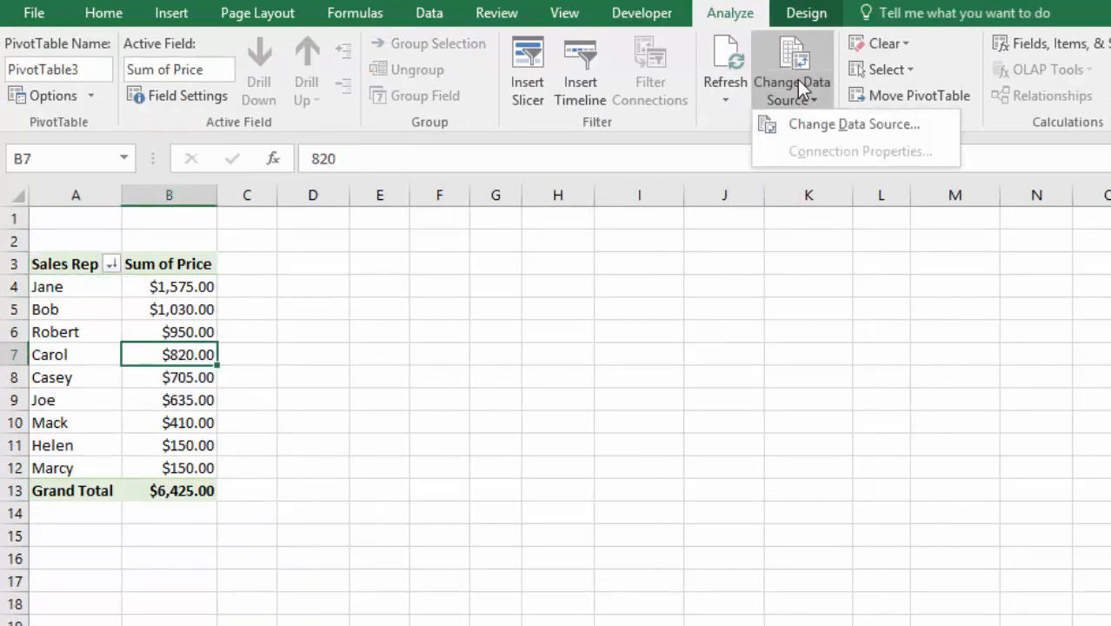
click(801, 124)
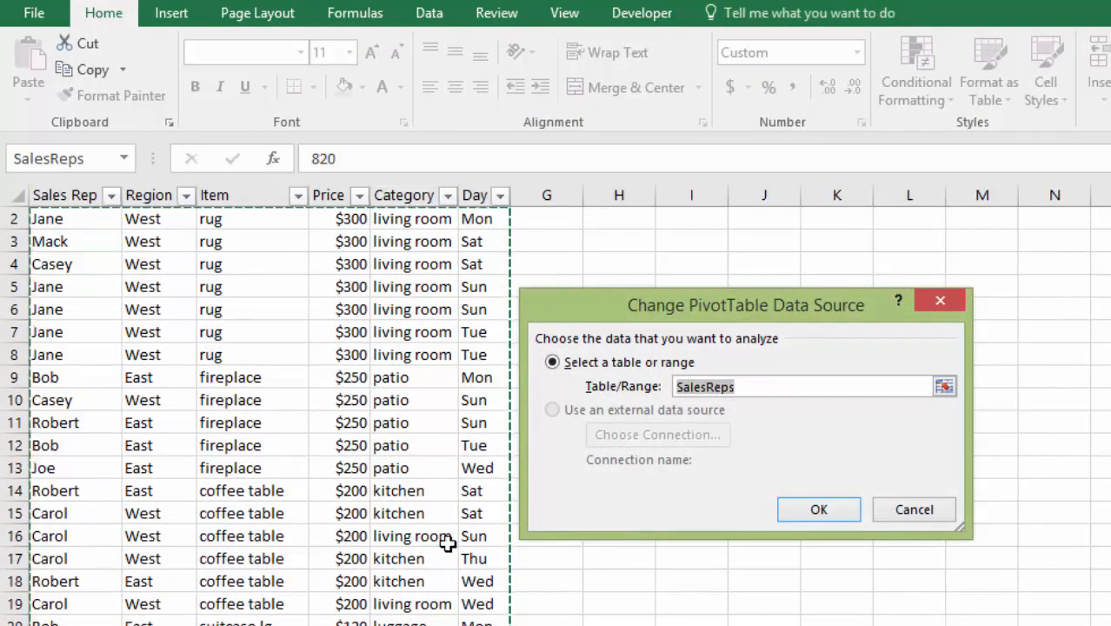
scroll(432, 505, down, 20)
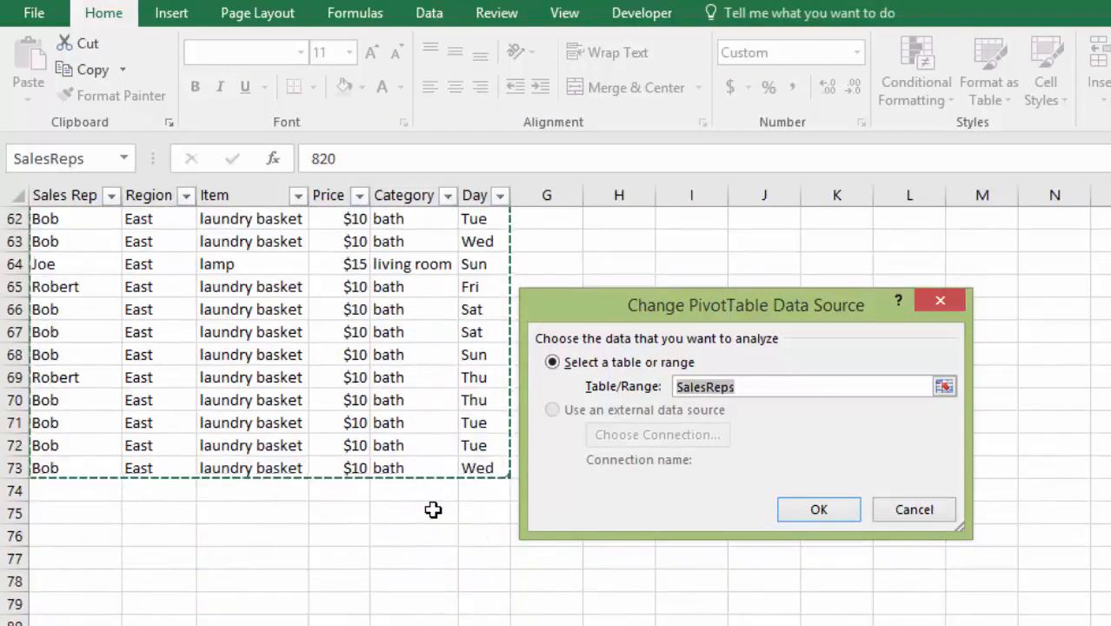
click(914, 510)
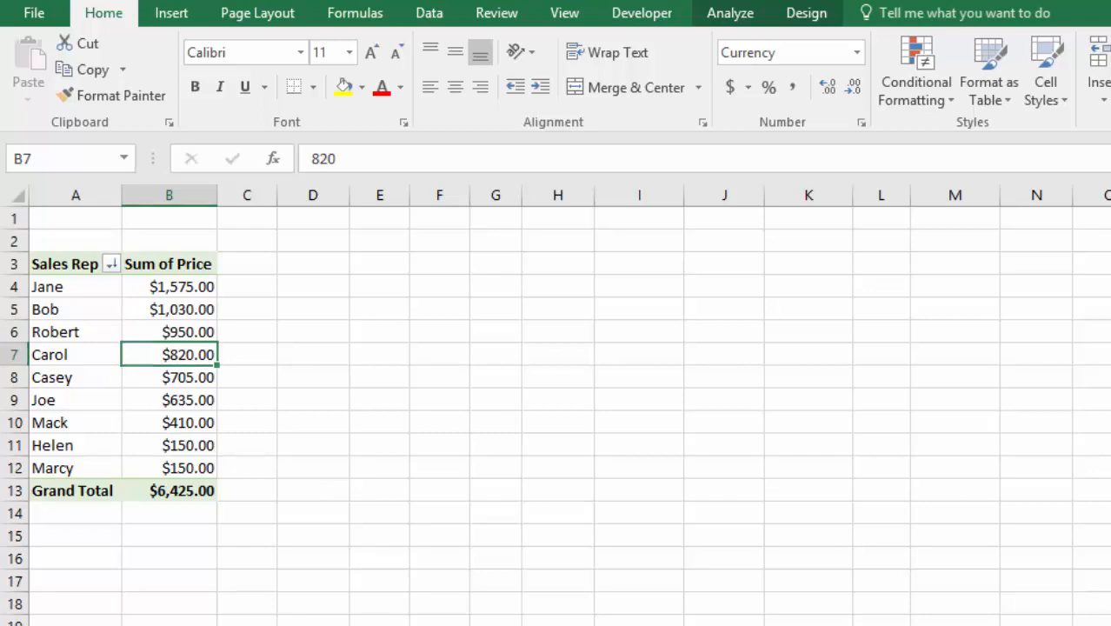
Change the Sales Rep in data cell A66 to Bobb and refresh the pivot table.
key(ctrl+Page_Down)
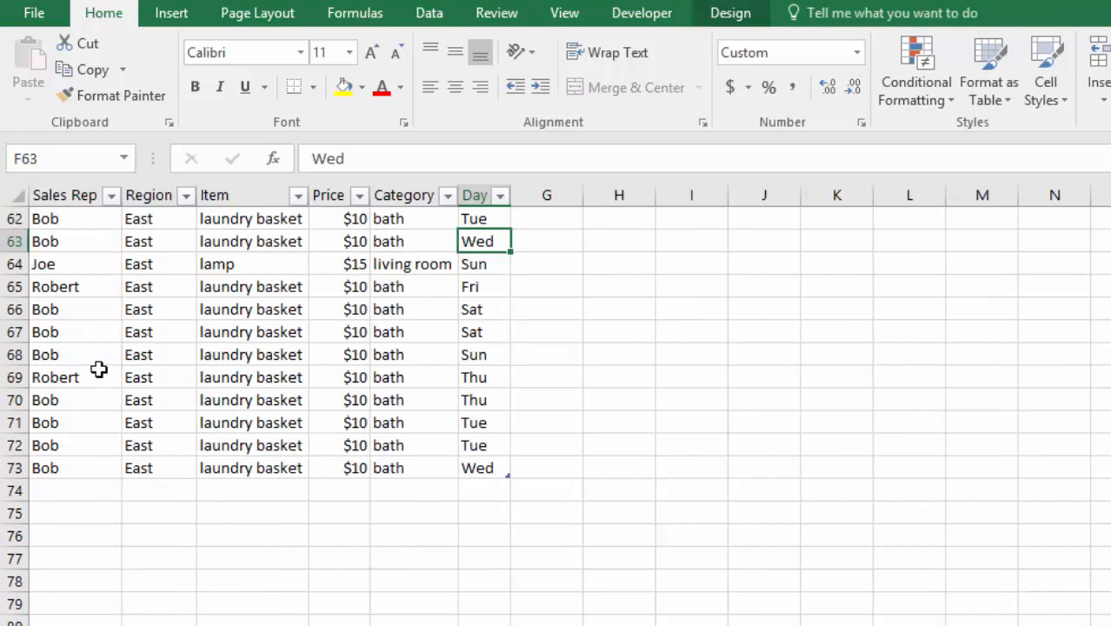
click(76, 312)
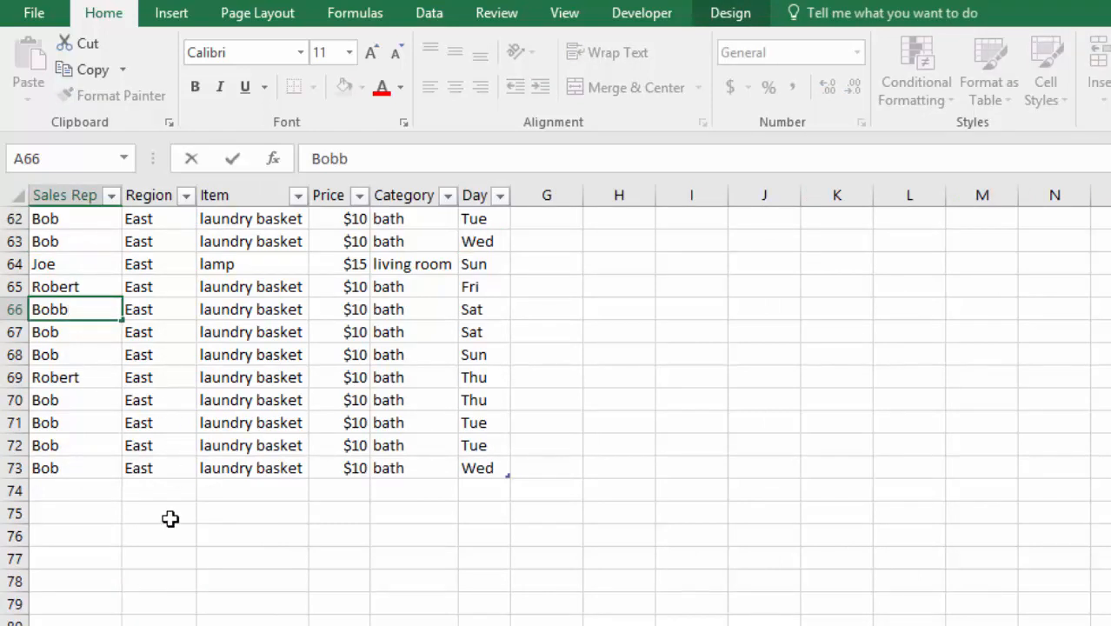
key(Return)
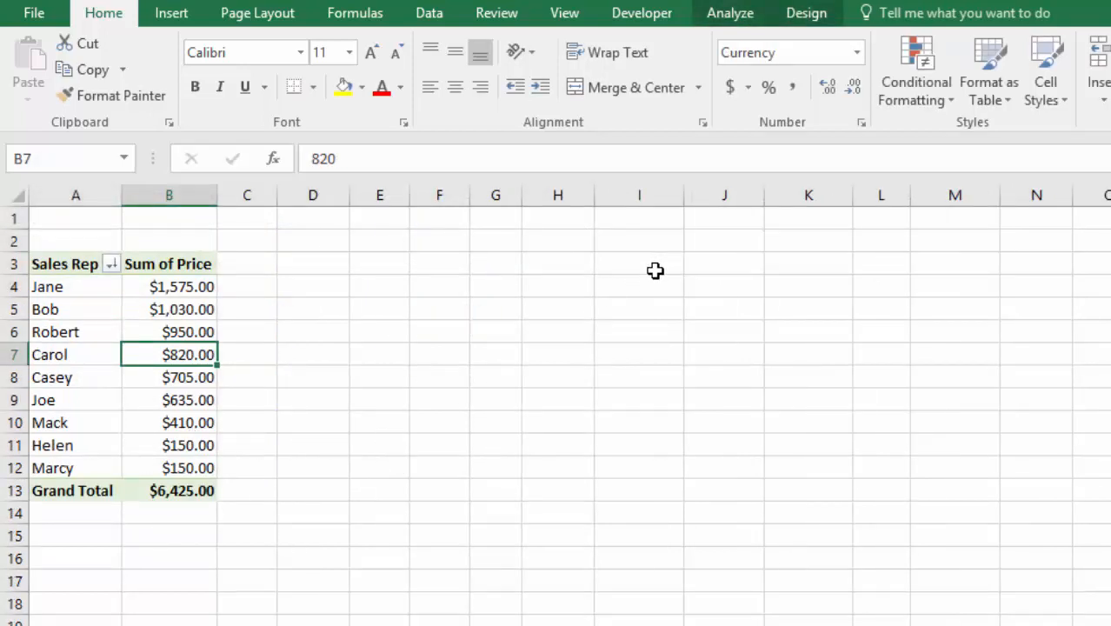
click(730, 13)
click(723, 61)
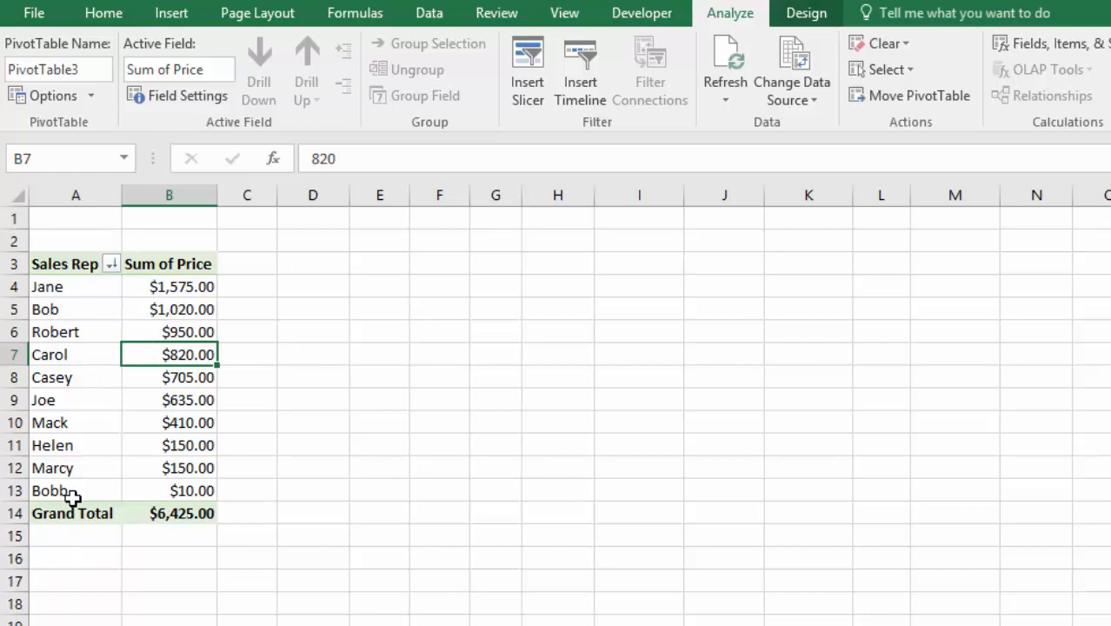
Sort the pivot table's sales reps from A to Z.
click(67, 289)
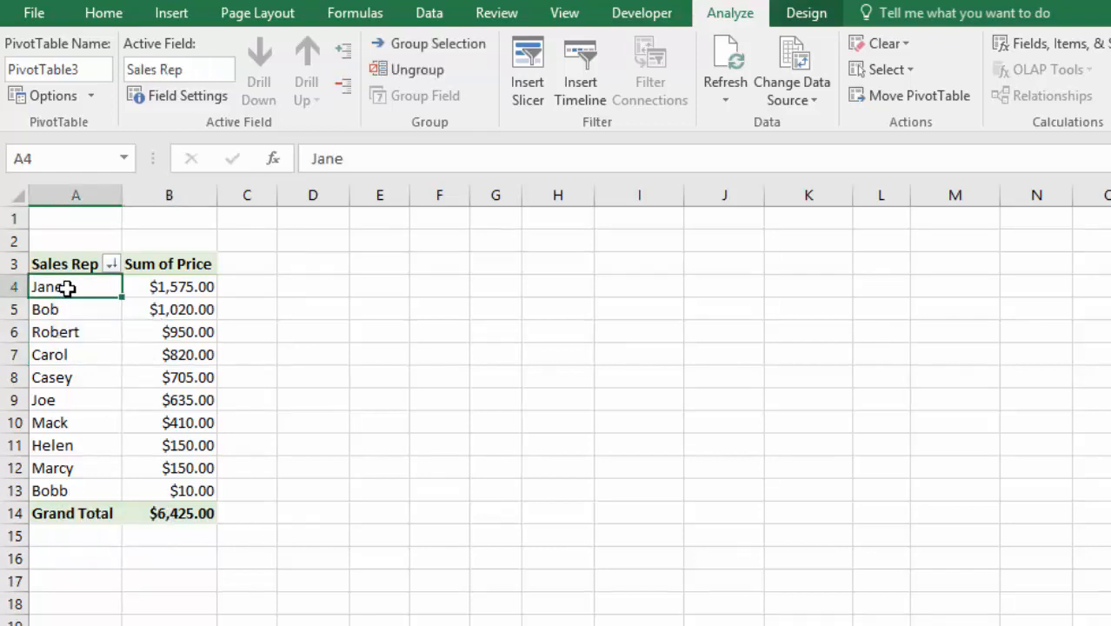
right_click(67, 288)
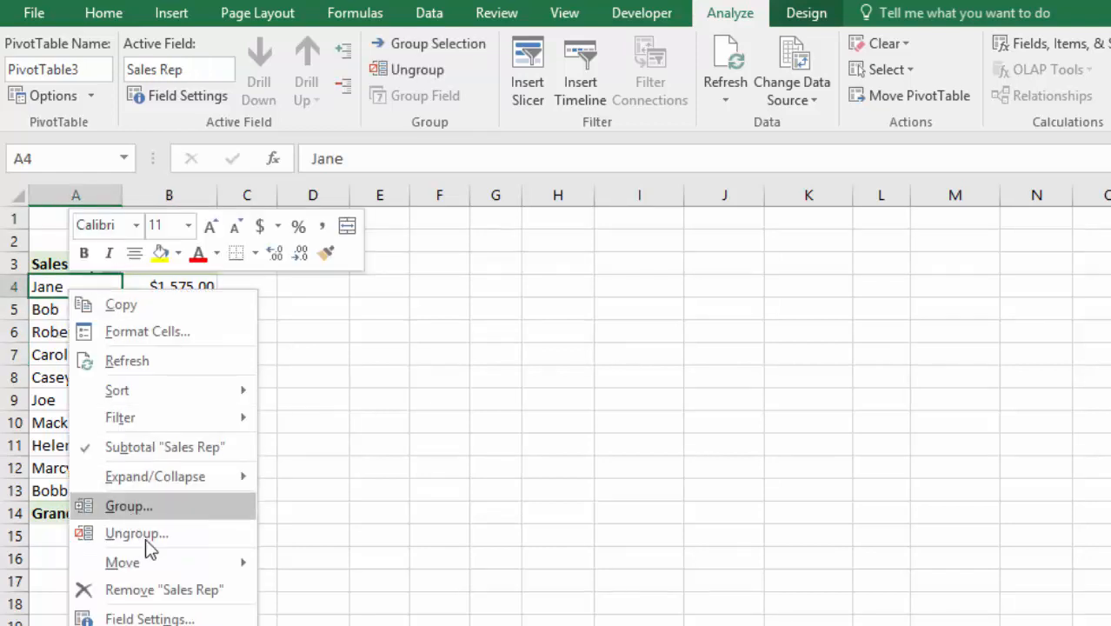
mouse_move(156, 392)
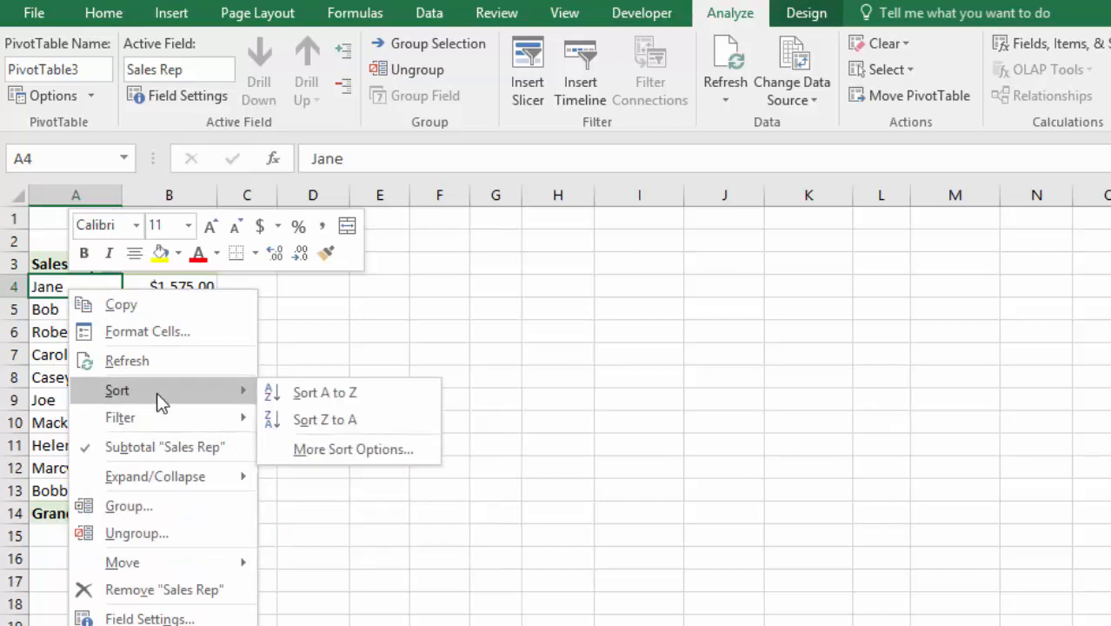
click(330, 398)
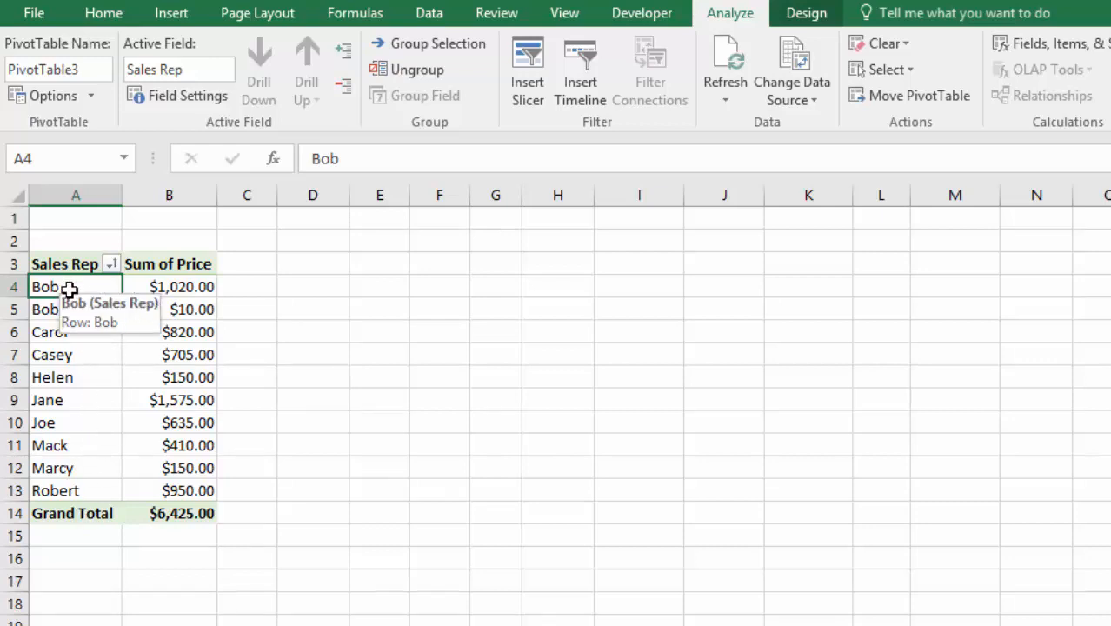
Change the Sales Rep in data cell A66 back to Bob and refresh the pivot table.
key(ctrl+Page_Down)
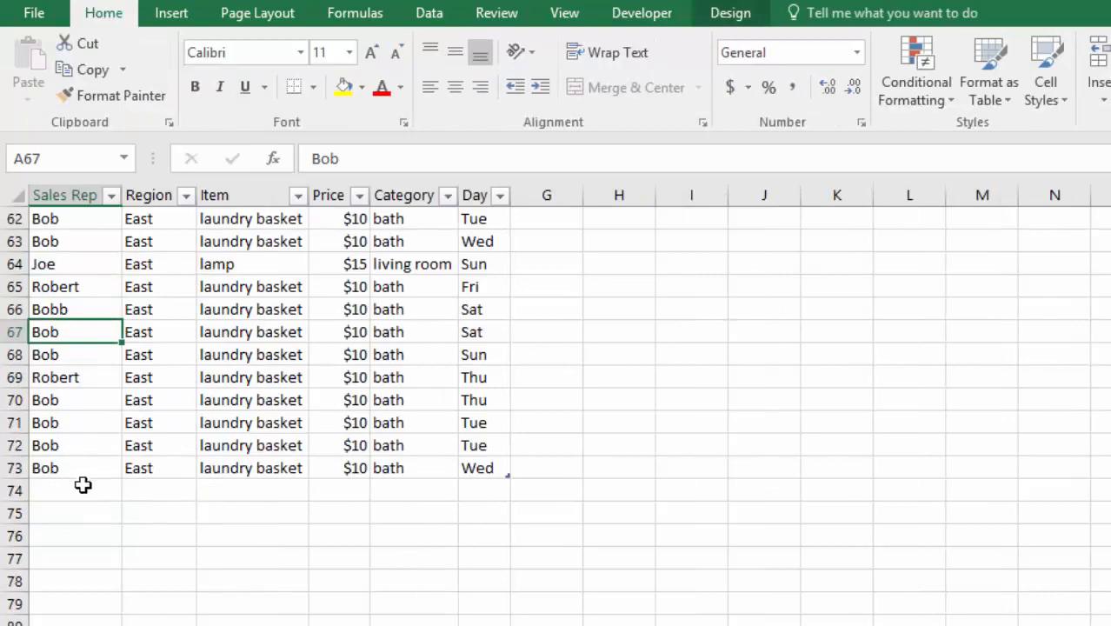
scroll(161, 526, up, 5)
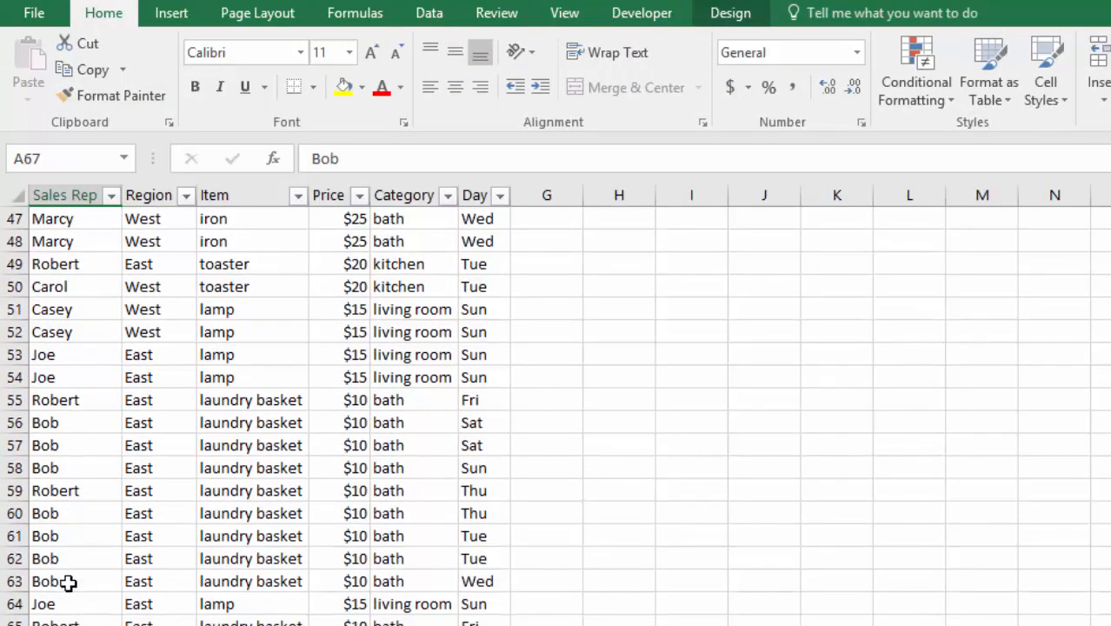
key(ctrl+Page_Up)
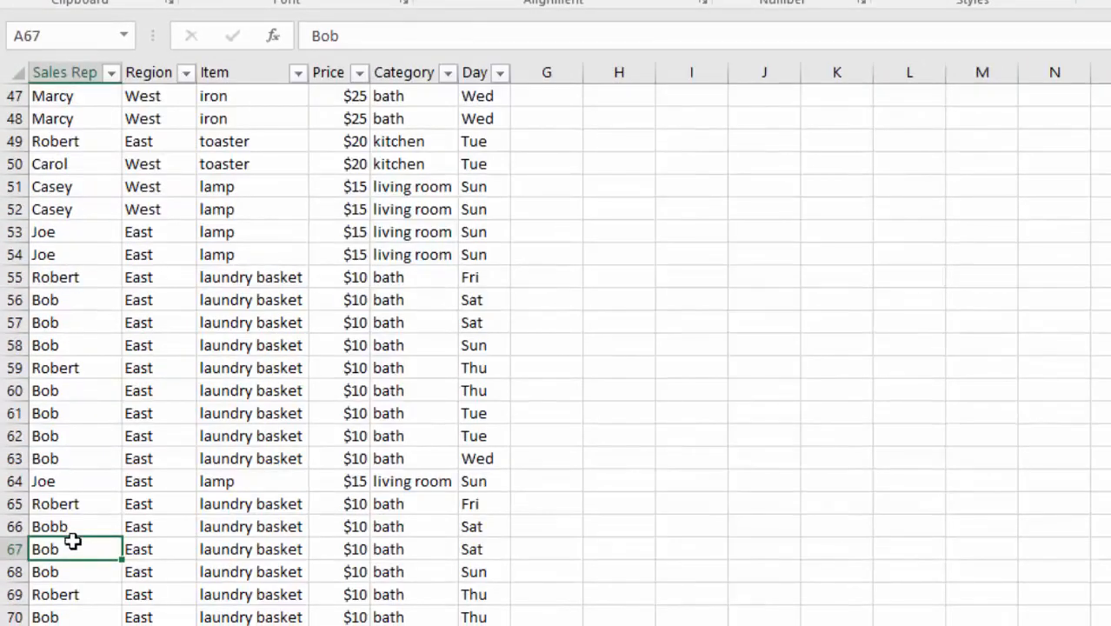
double_click(80, 527)
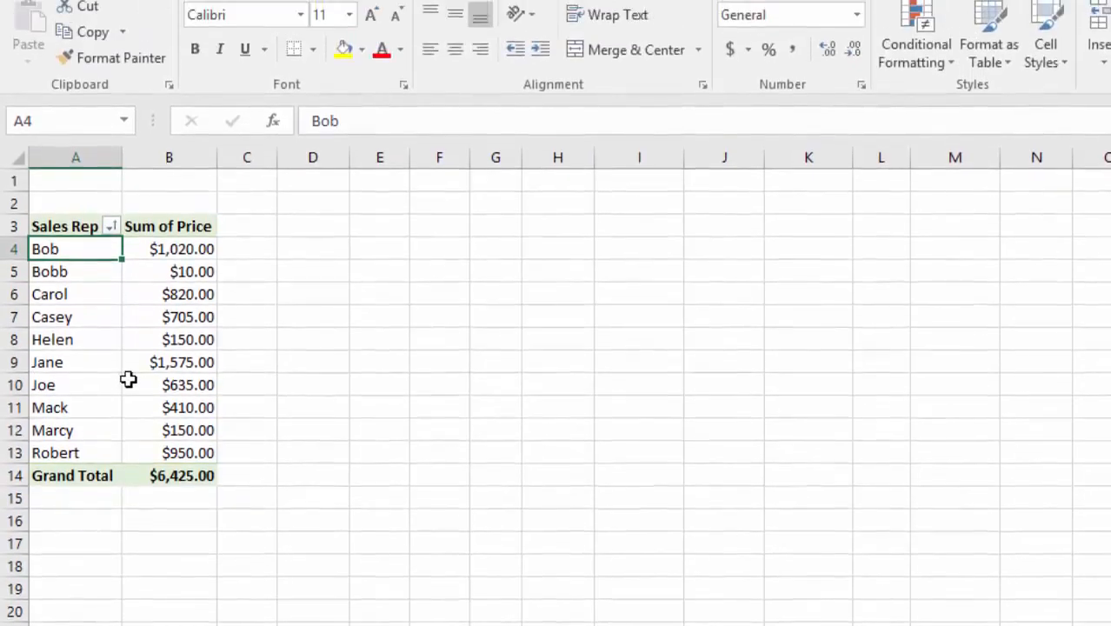
click(109, 409)
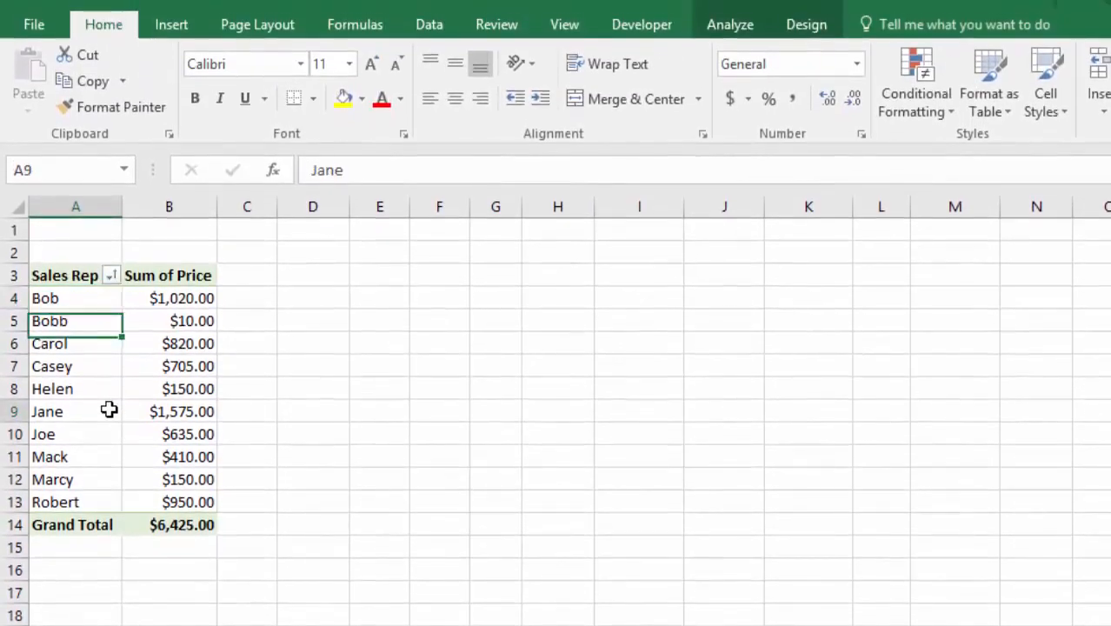
click(730, 24)
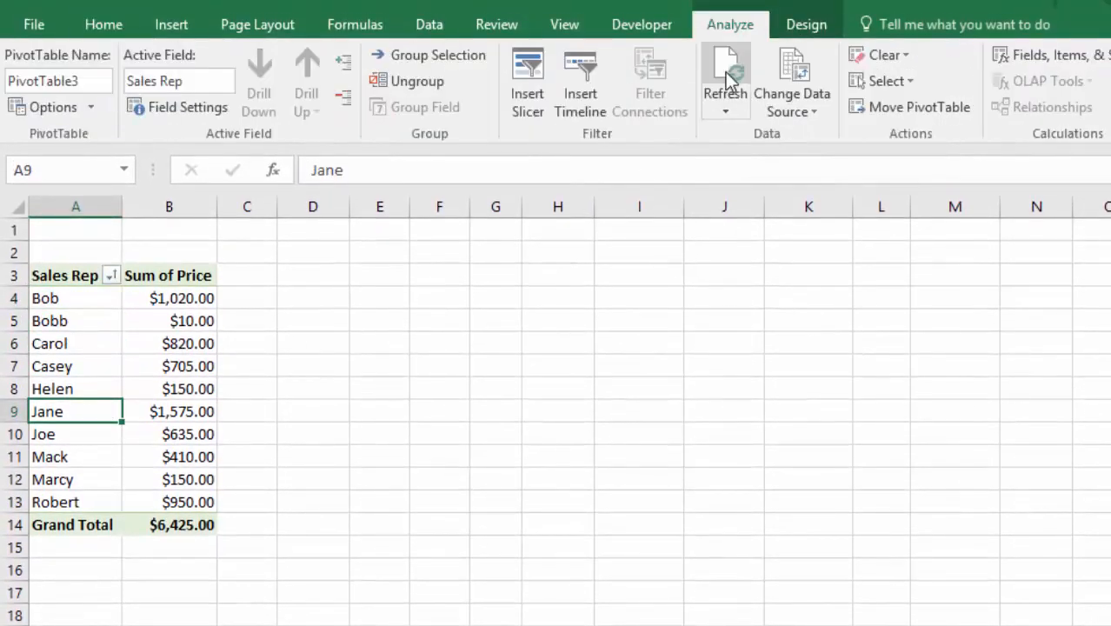
click(726, 71)
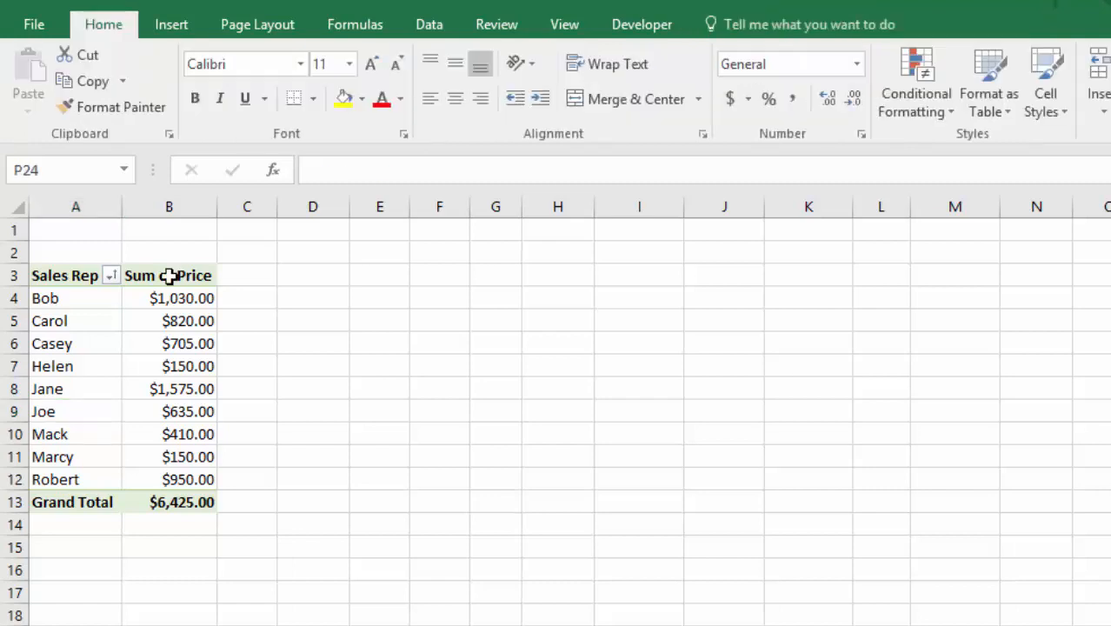
Rename the Sum of Price value field to Sales Totals.
double_click(169, 276)
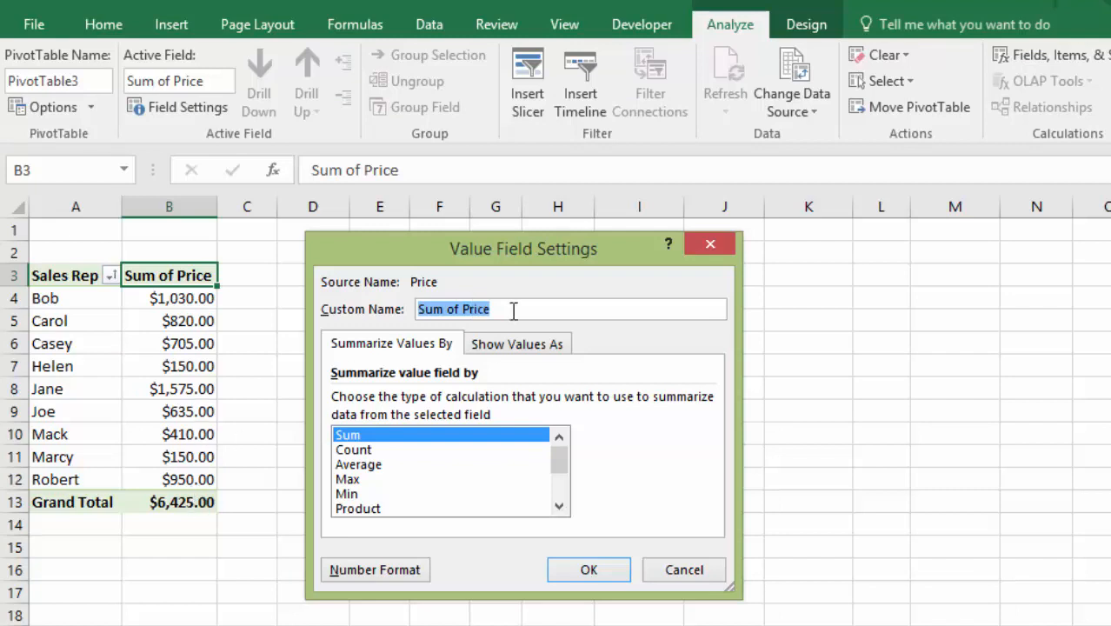
text(Sales Totals)
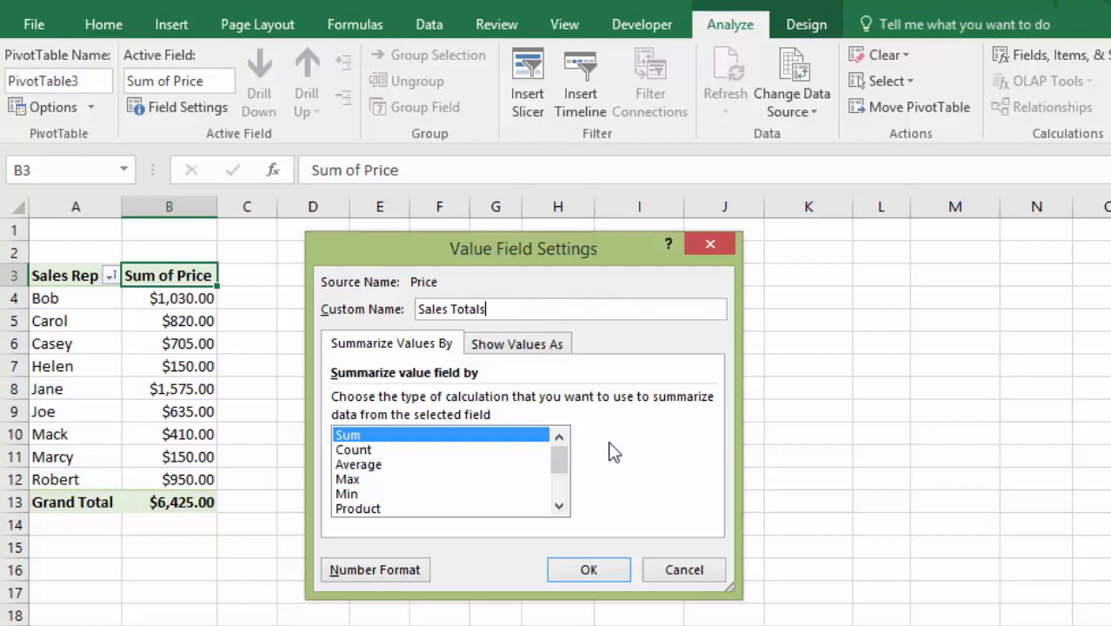
click(588, 571)
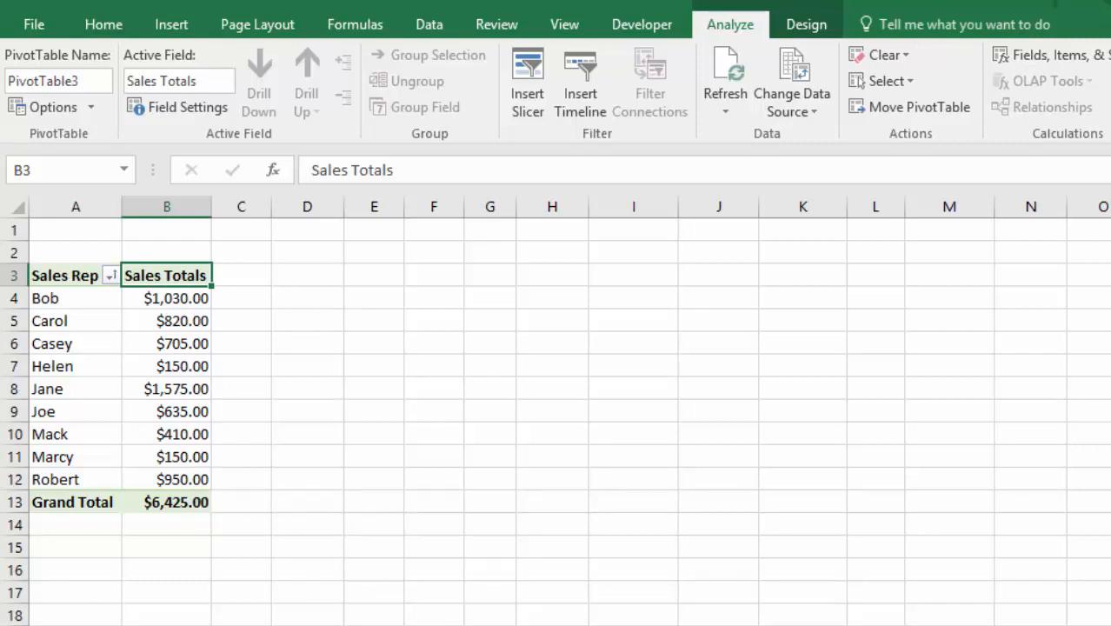
Delete the pivot table worksheet.
right_click(152, 625)
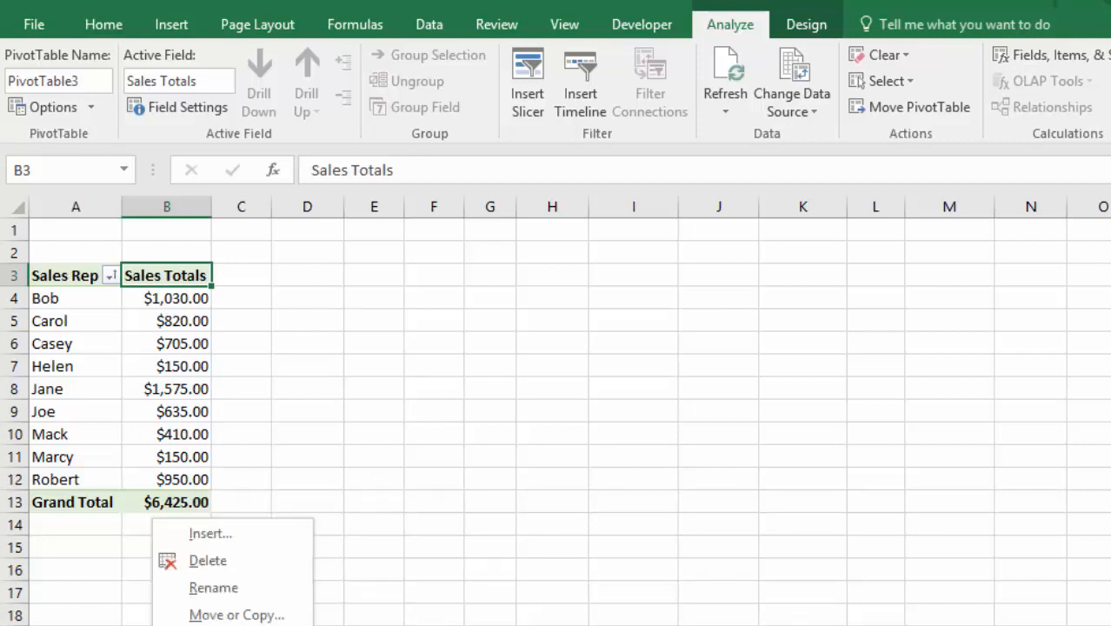
click(207, 560)
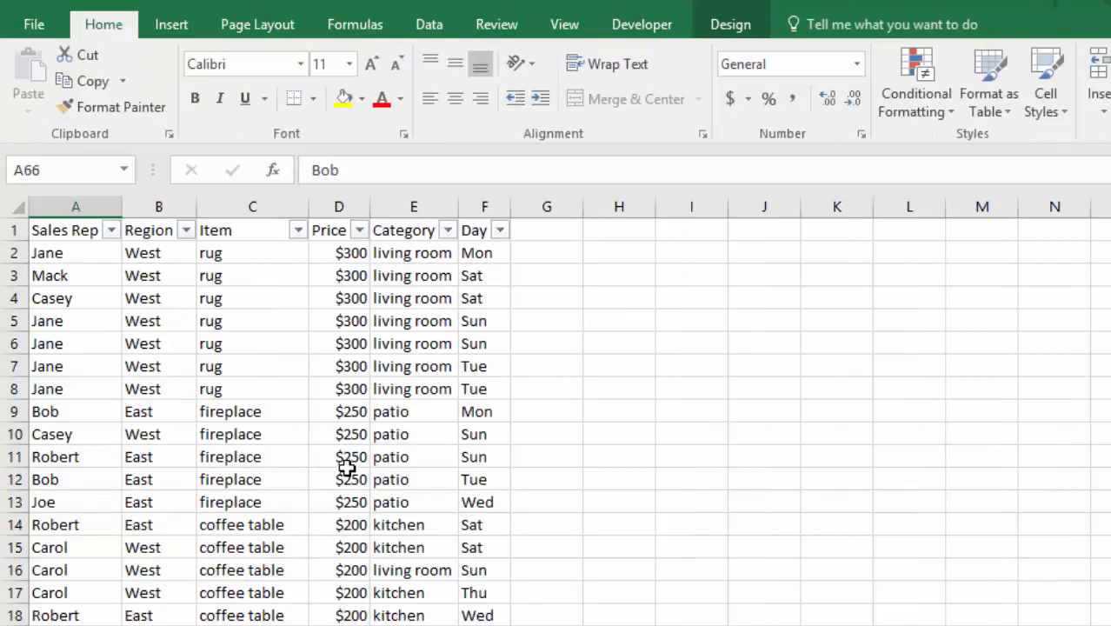
Open Recommended PivotTables for the sales data and preview the suggested pivot table layouts.
click(234, 413)
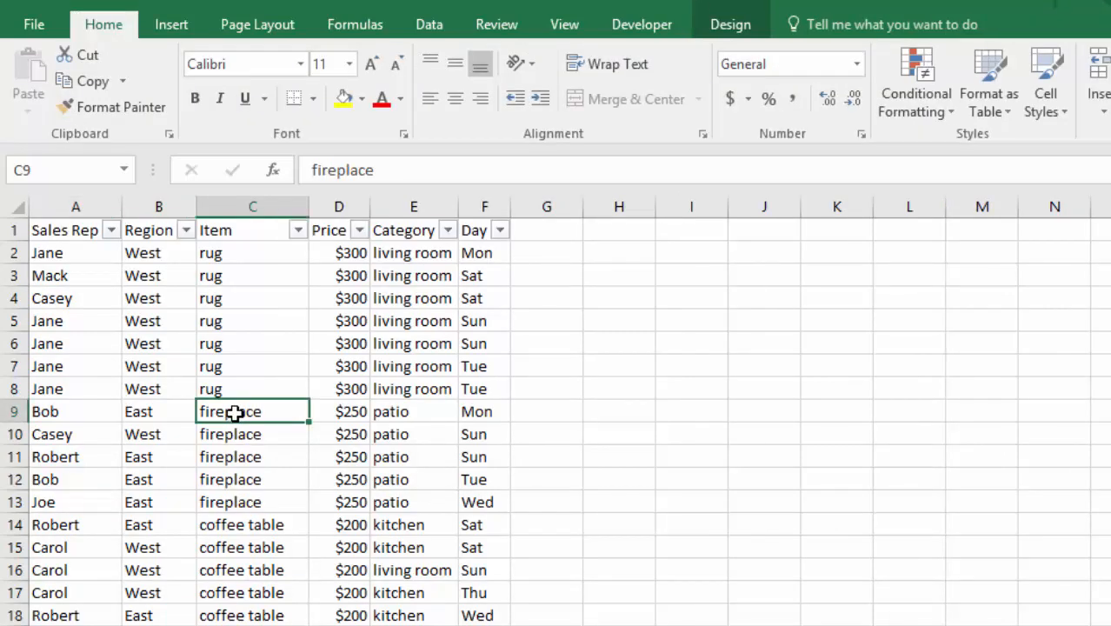
click(169, 29)
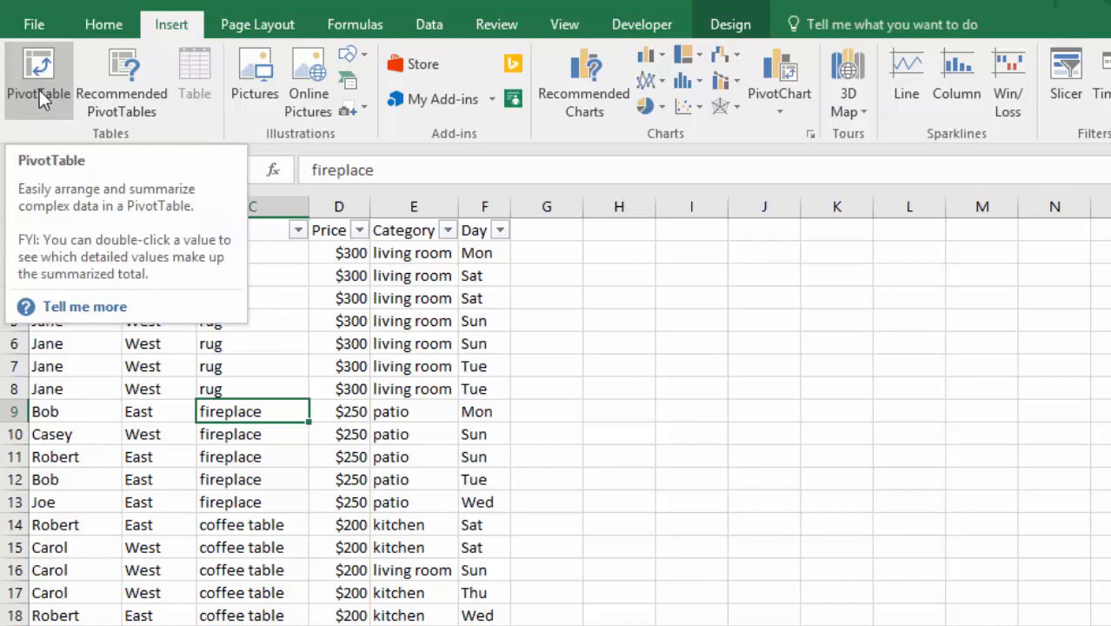
click(114, 82)
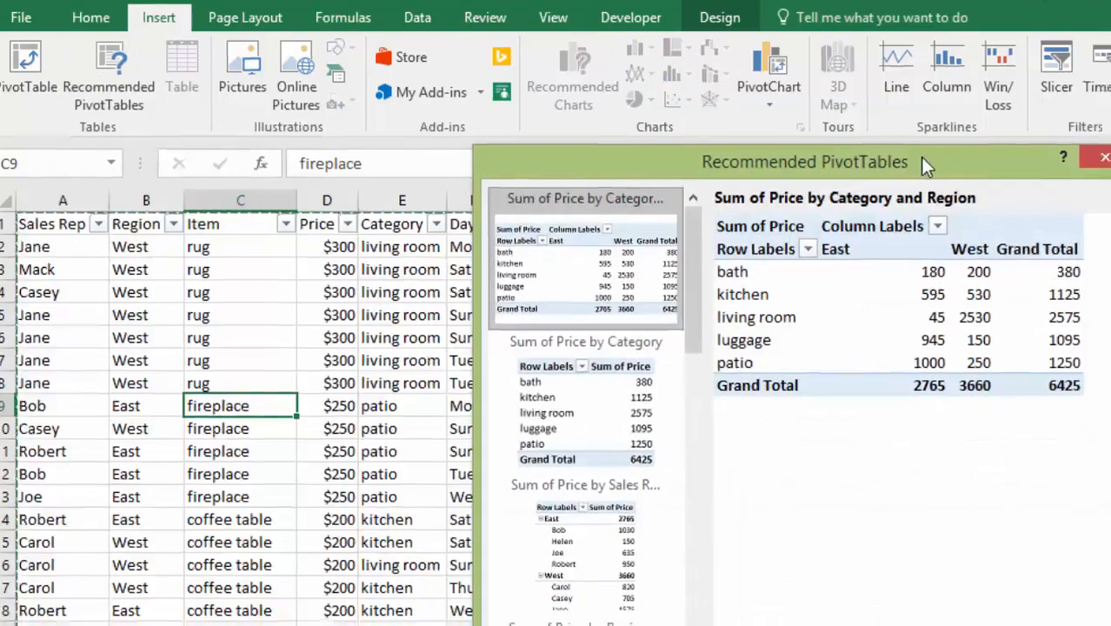
drag(930, 164, 953, 206)
drag(659, 6, 679, 14)
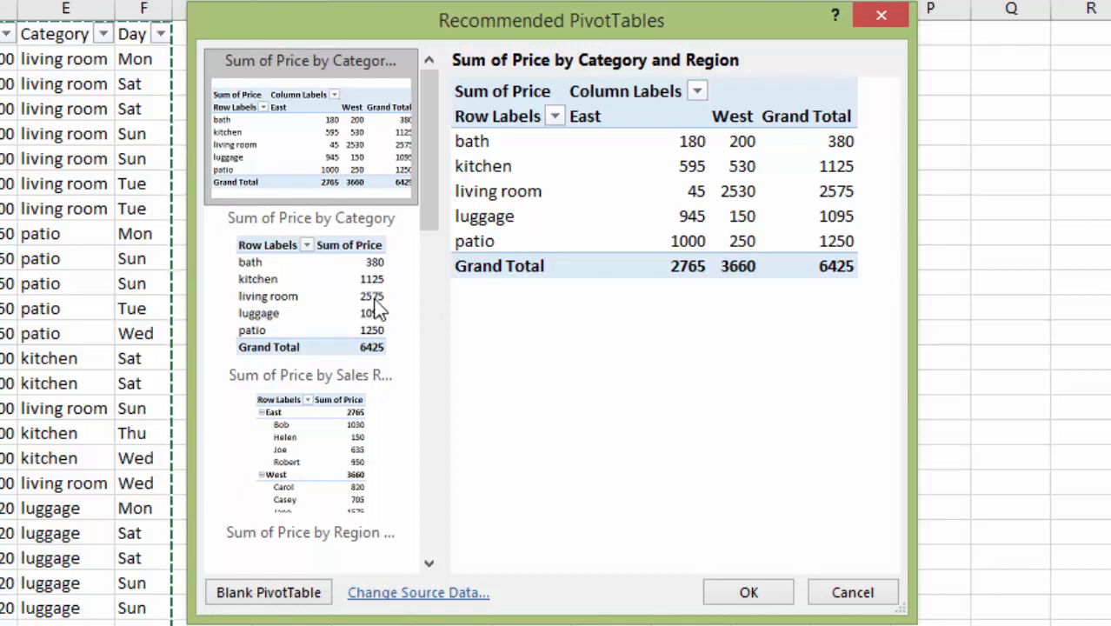
click(285, 311)
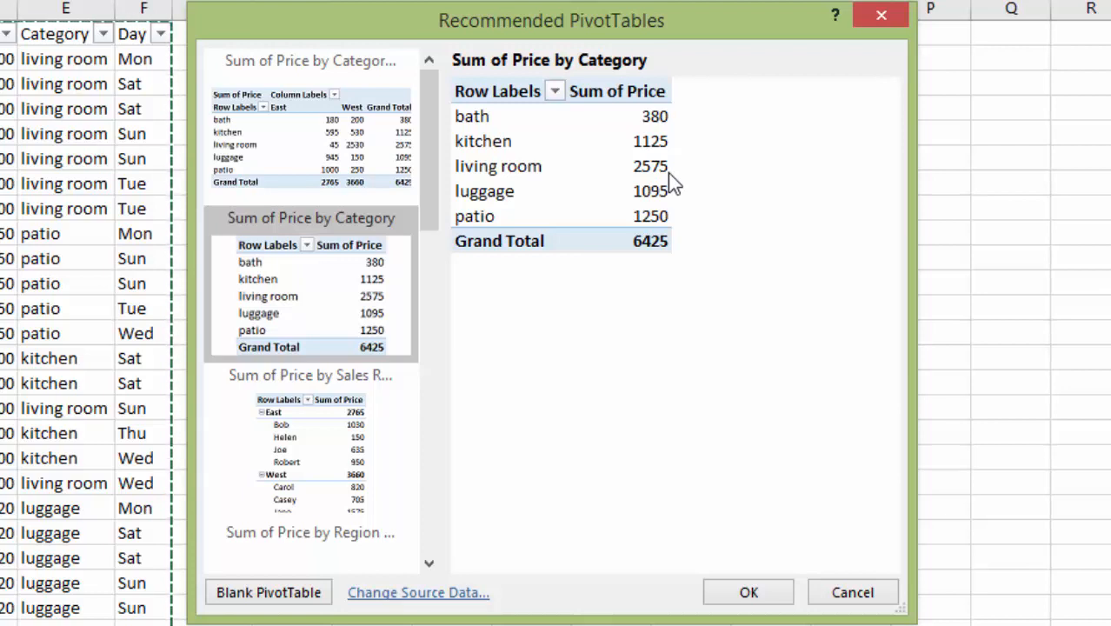
click(304, 428)
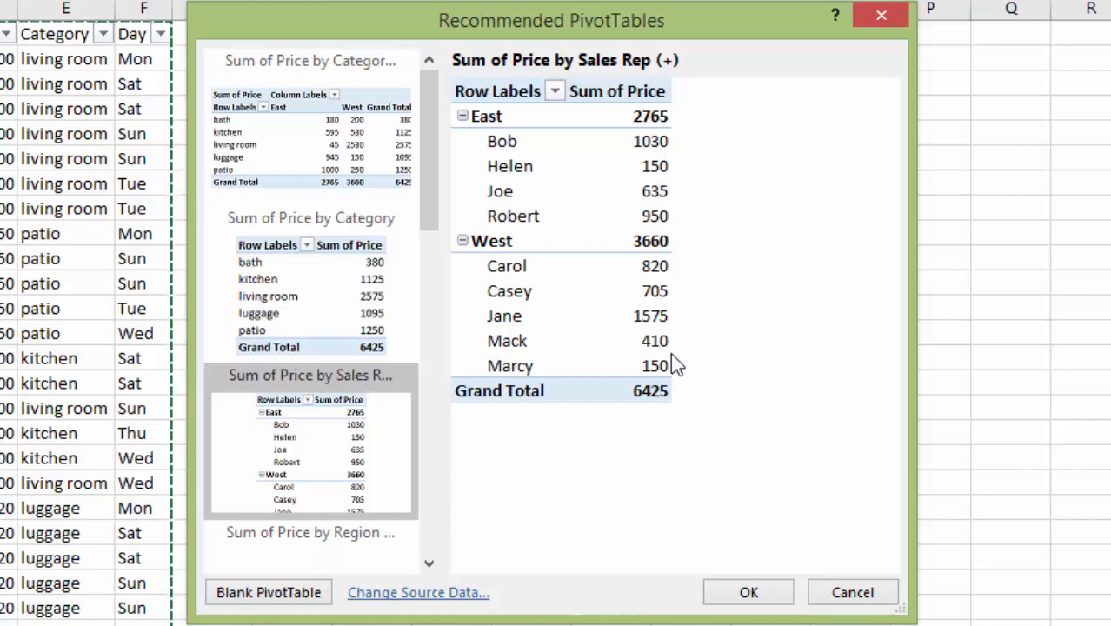
drag(430, 185, 432, 209)
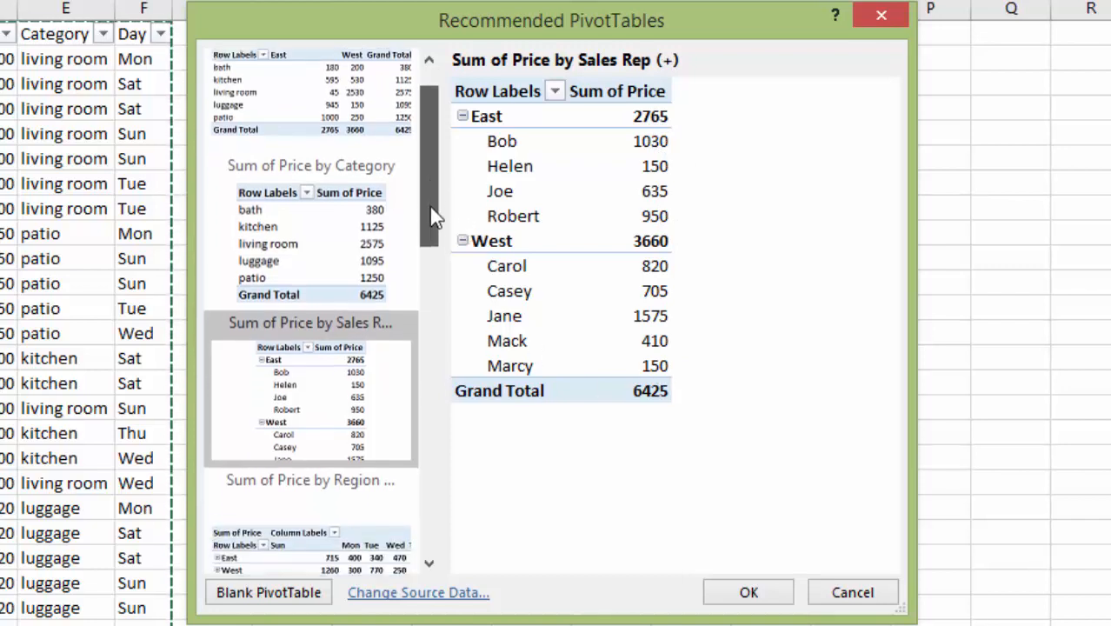
scroll(429, 213, down, 6)
click(298, 335)
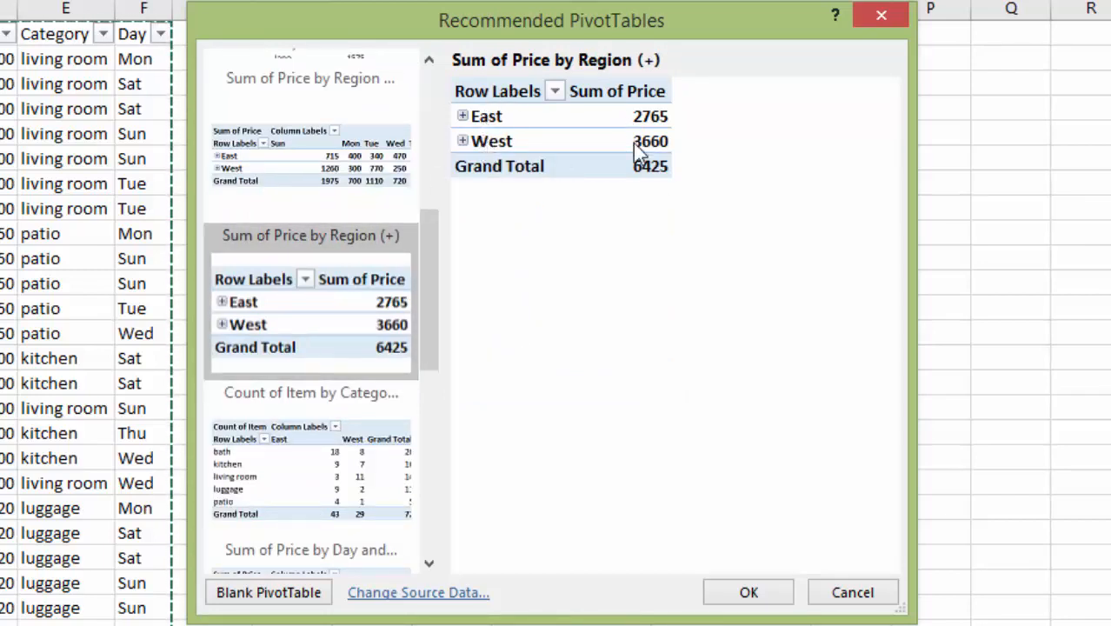
drag(434, 273, 433, 304)
click(280, 368)
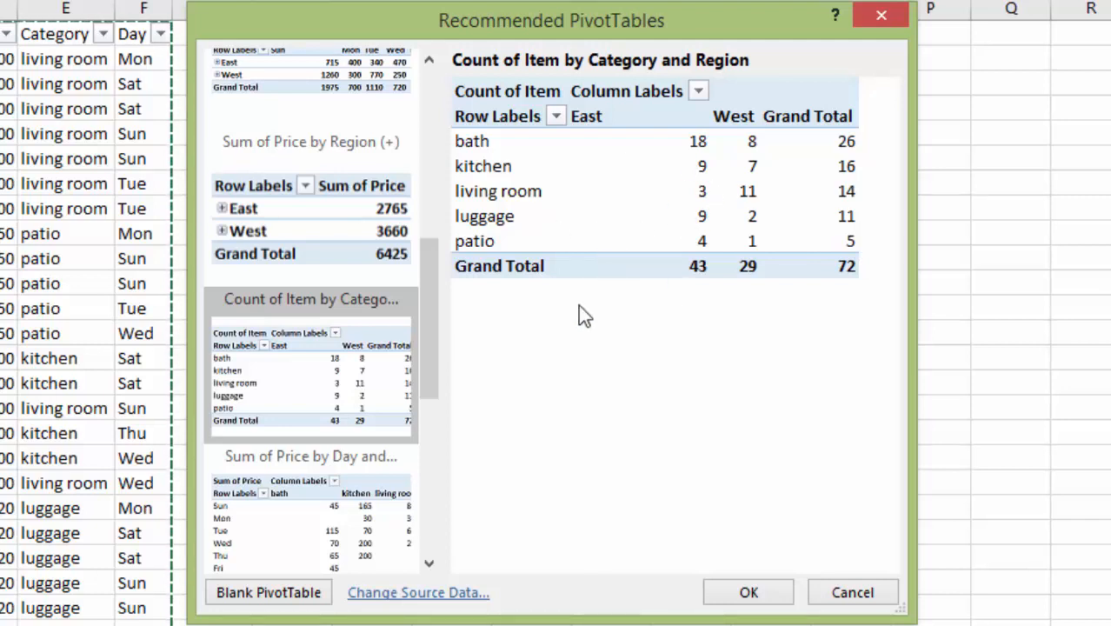
drag(432, 287, 432, 370)
Insert the recommended Sum of Price by Day and Category pivot table.
click(290, 254)
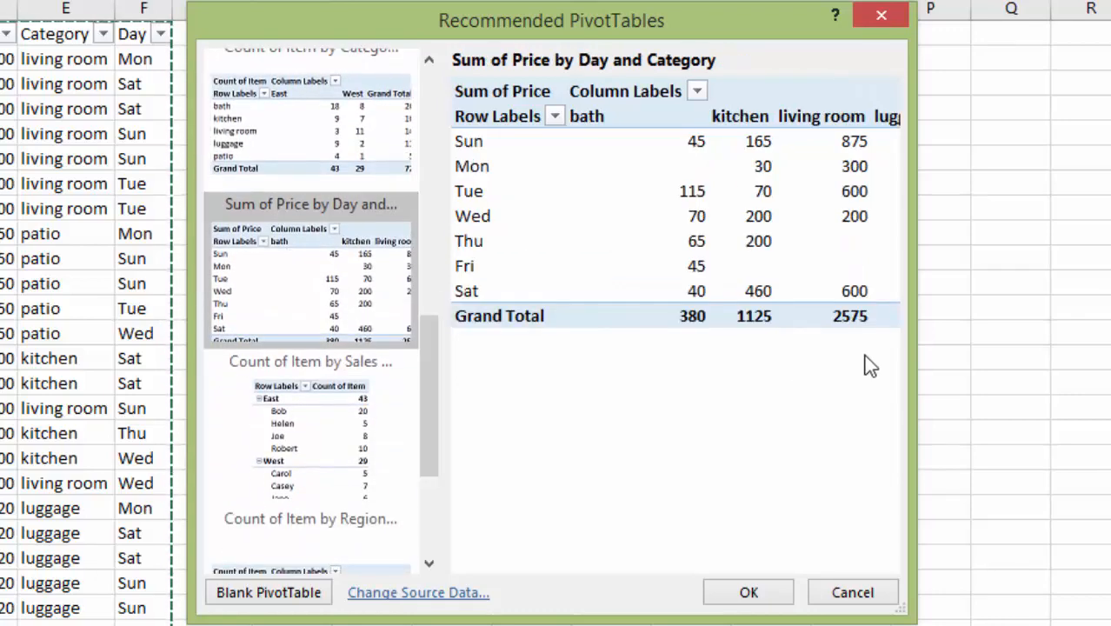
drag(913, 335, 1102, 332)
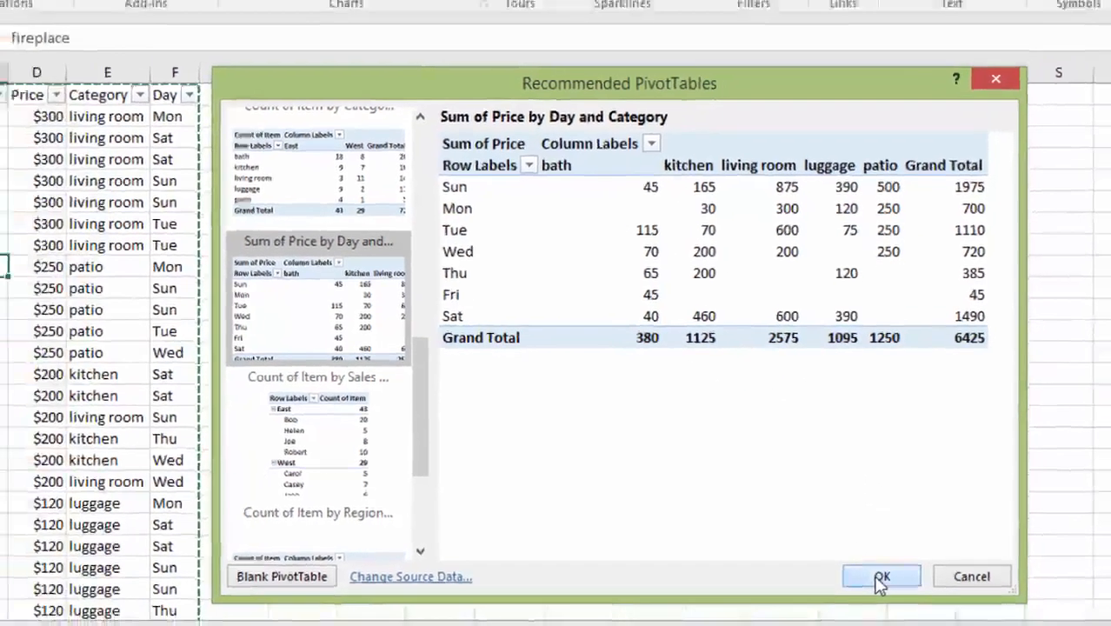
click(870, 590)
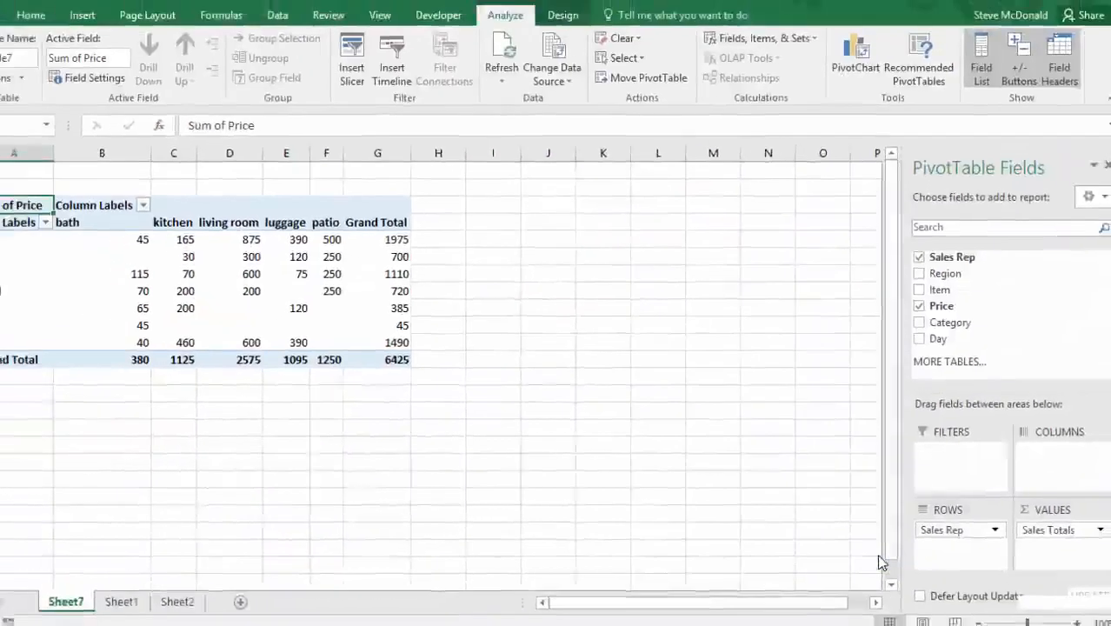